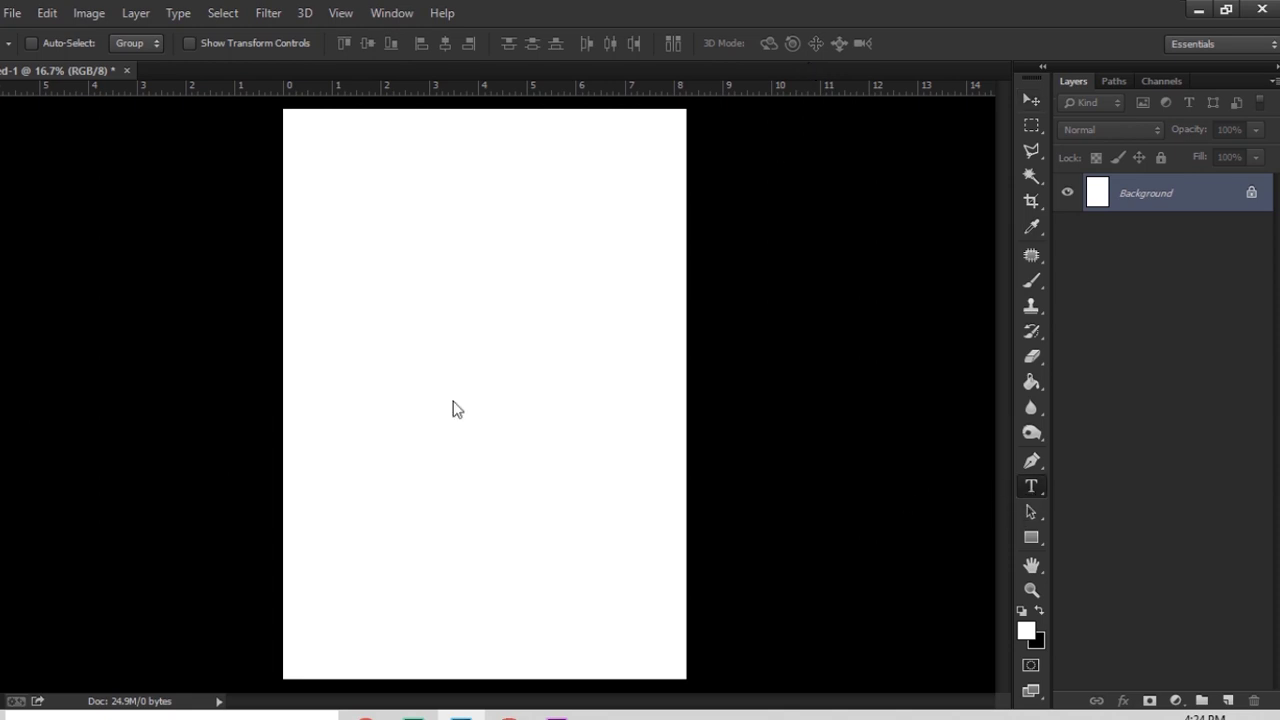
- Add the text WHITE in greyish pink Impact at 70 pt and move it to the upper middle of the page
key("t")
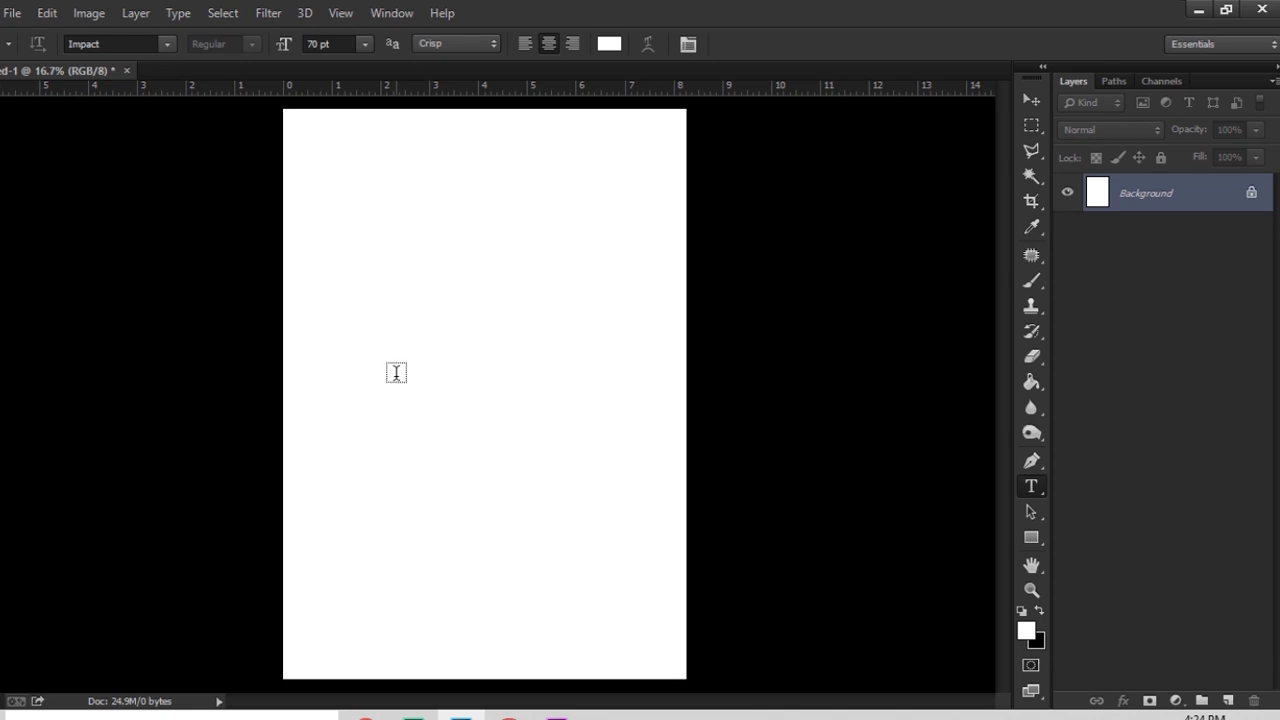
left_click(609, 44)
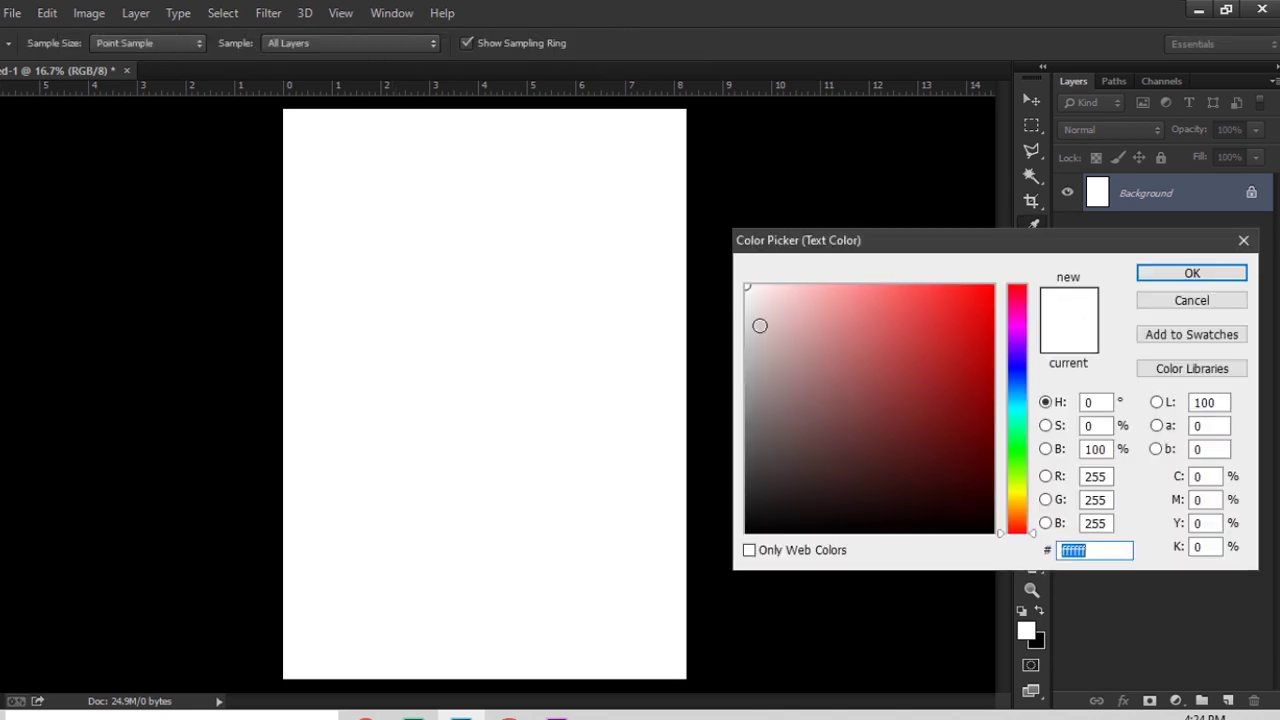
left_click(769, 374)
left_click(1171, 271)
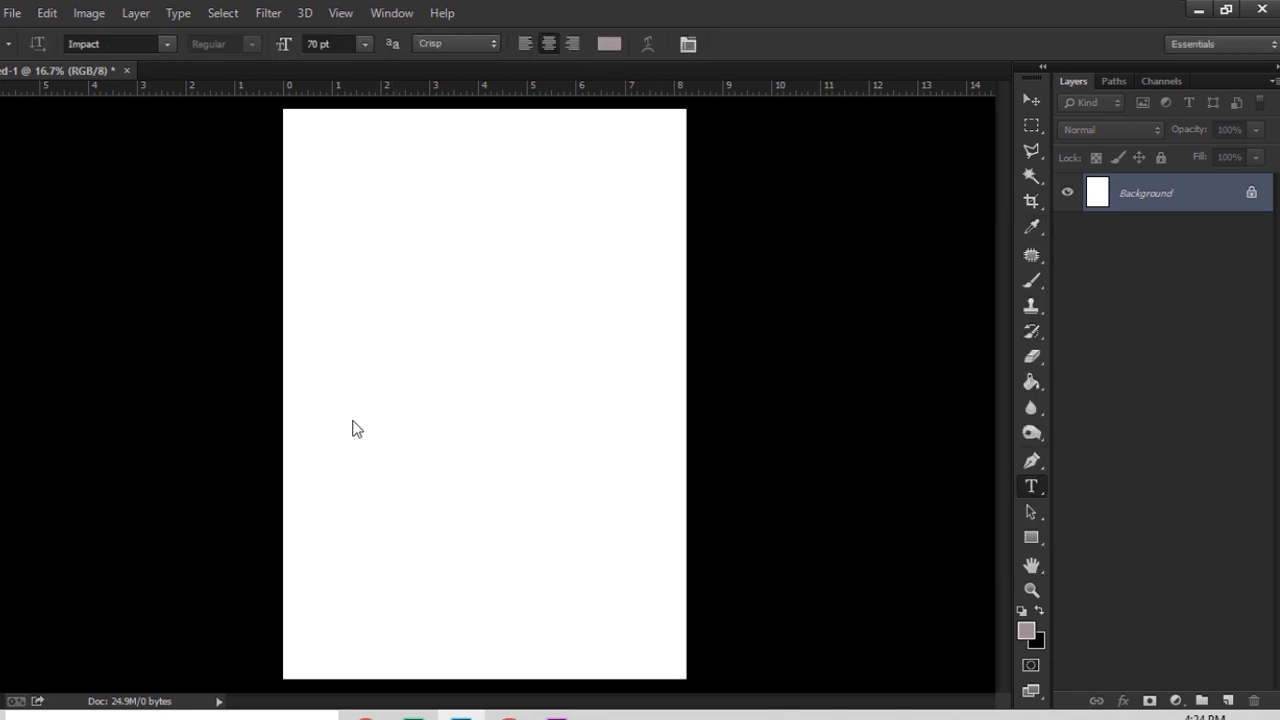
left_click(391, 362)
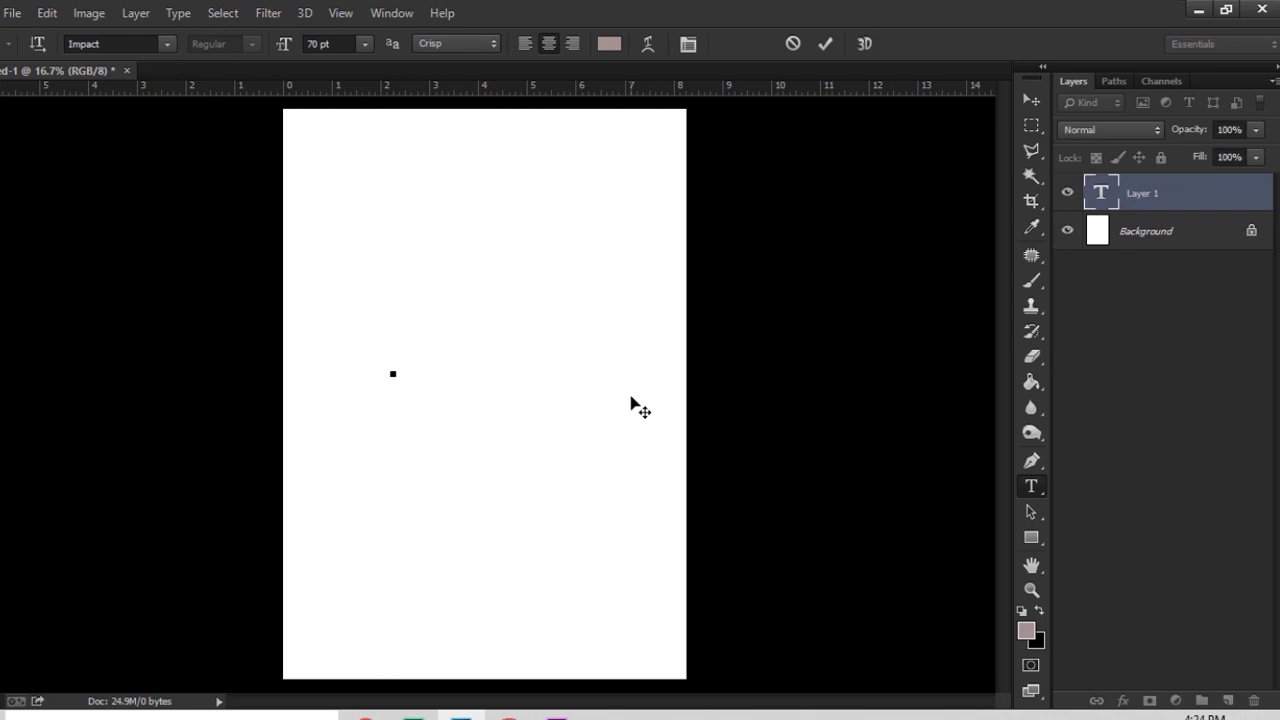
type("WHITE")
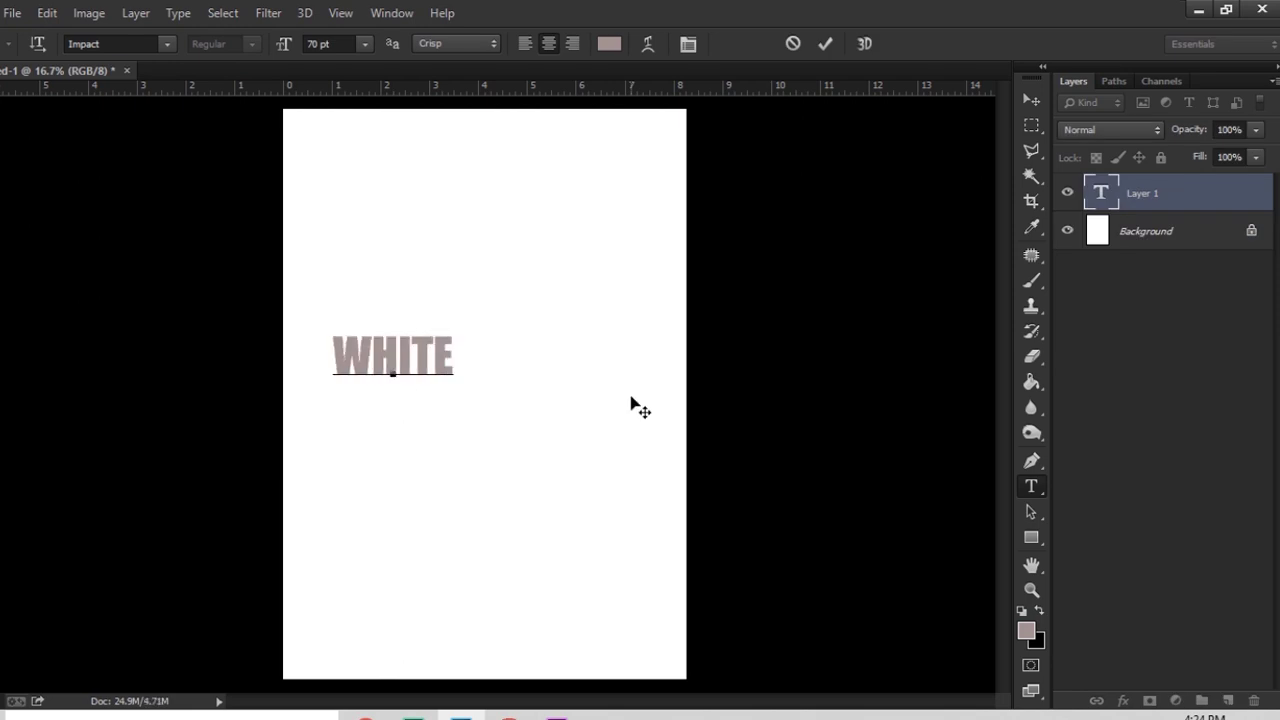
left_click(1031, 100)
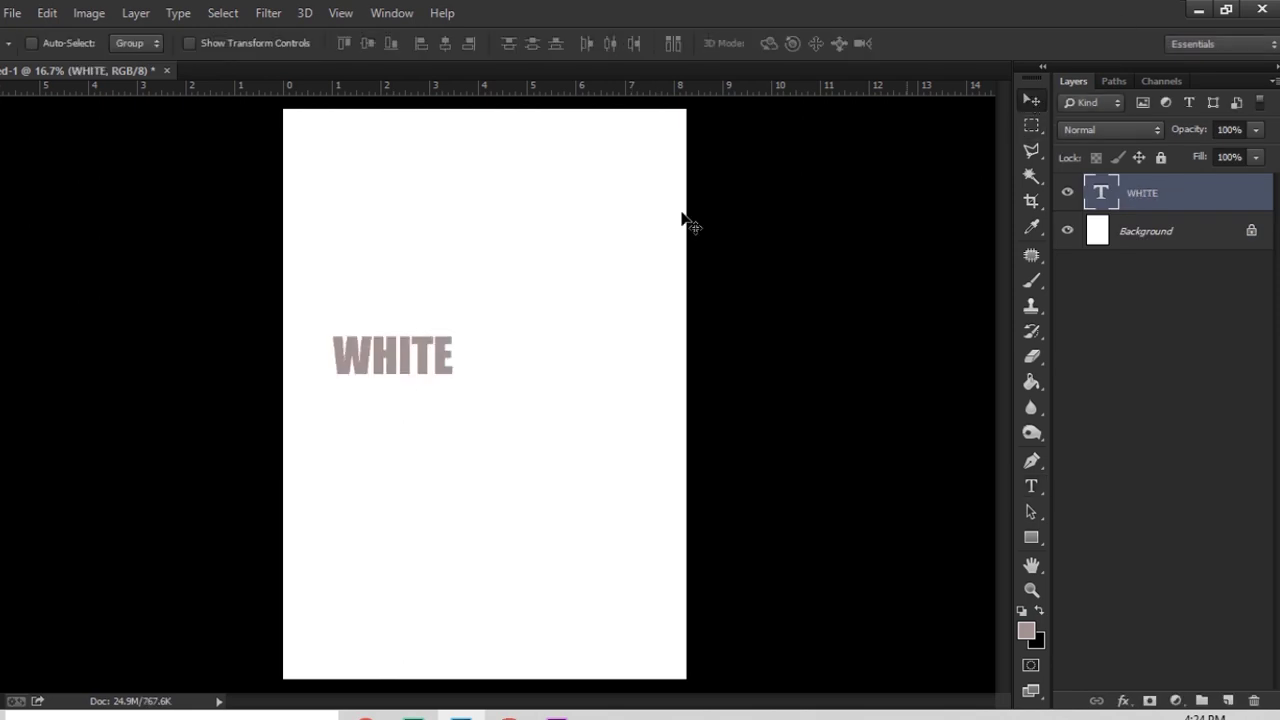
left_click_drag(436, 362, 603, 234)
- Recolour the WHITE text to pure white (ffffff), sampling the page background
left_click(1020, 486)
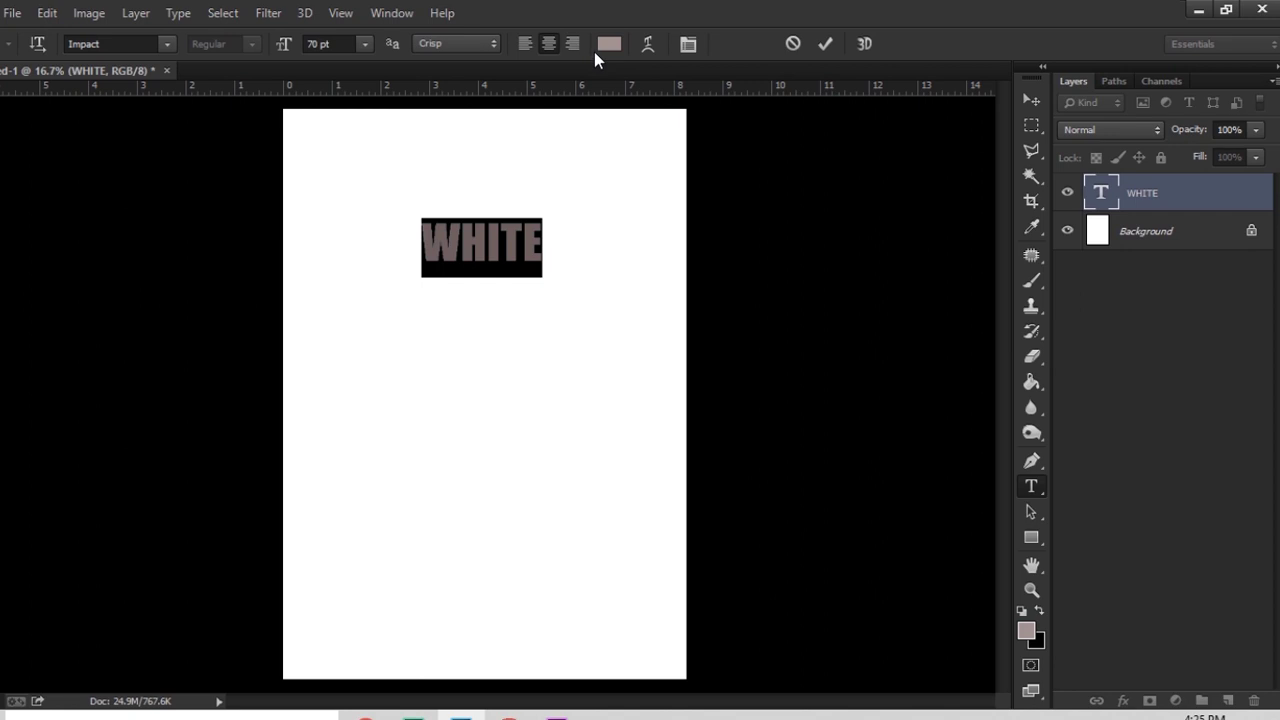
left_click(609, 43)
left_click(497, 137)
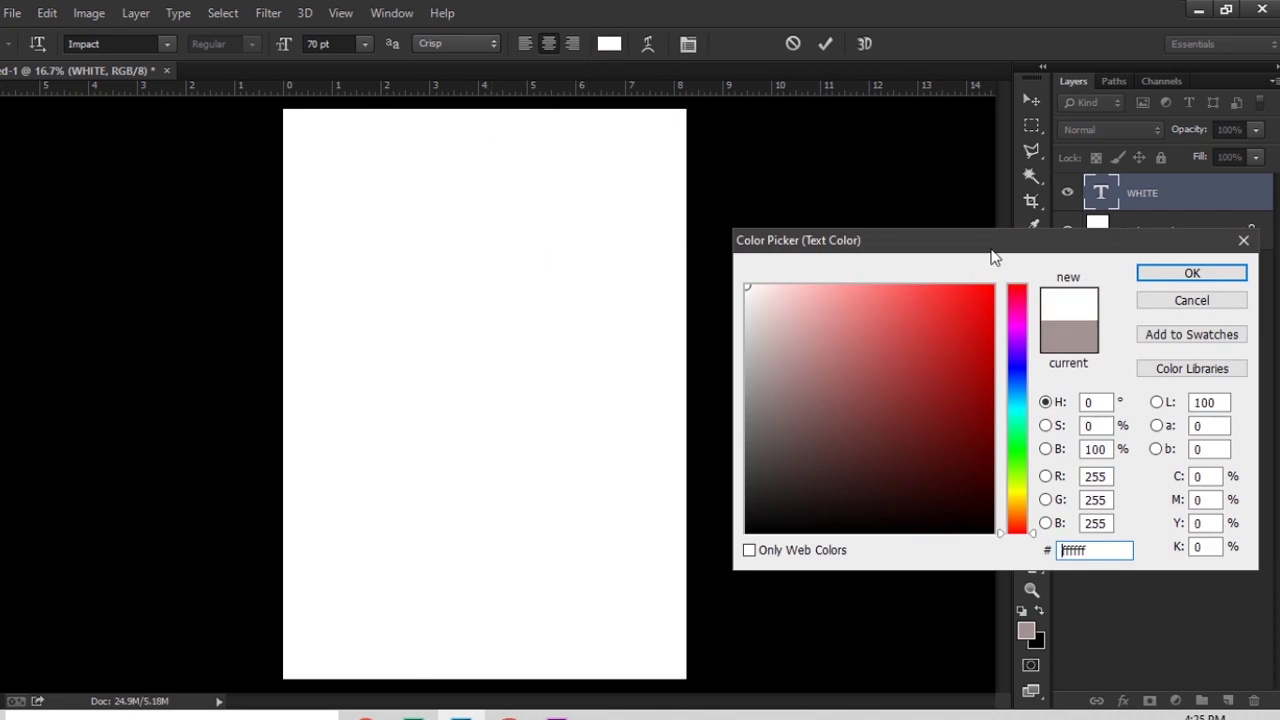
left_click(1165, 271)
left_click(1031, 101)
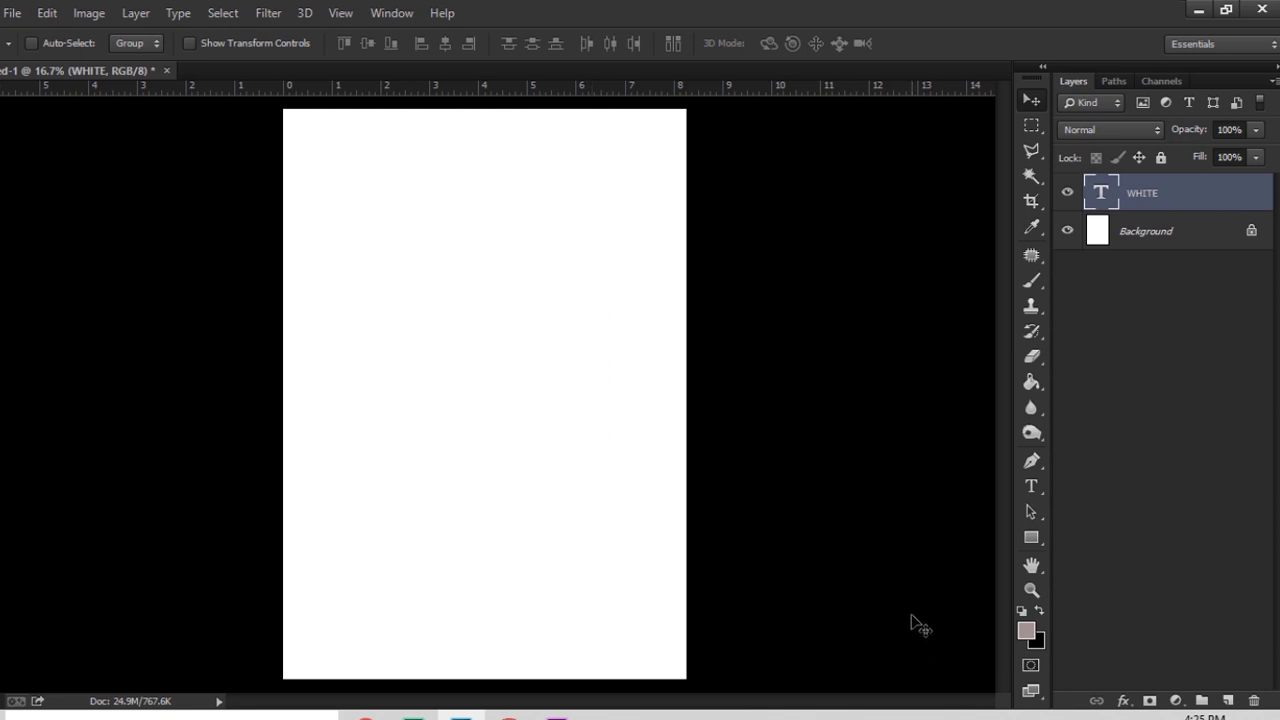
- Add a Drop Shadow effect to the WHITE text layer with the blend mode set to Normal
left_click(1125, 702)
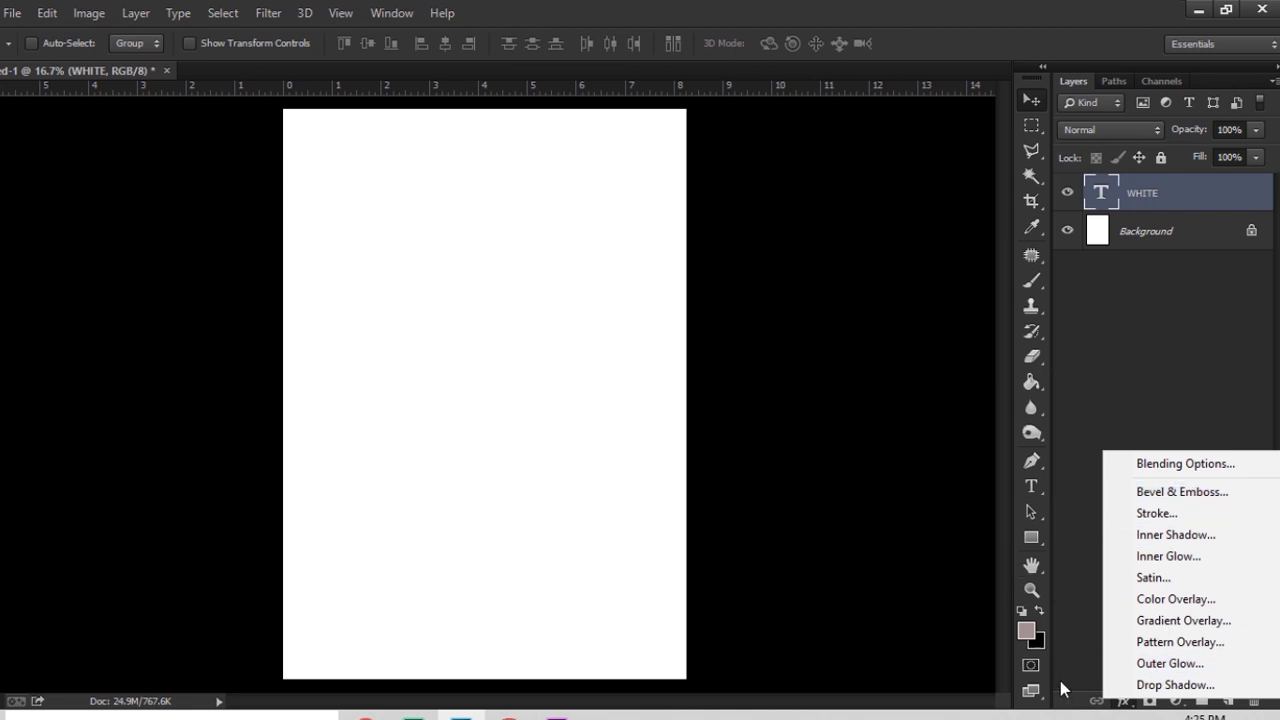
left_click(1123, 690)
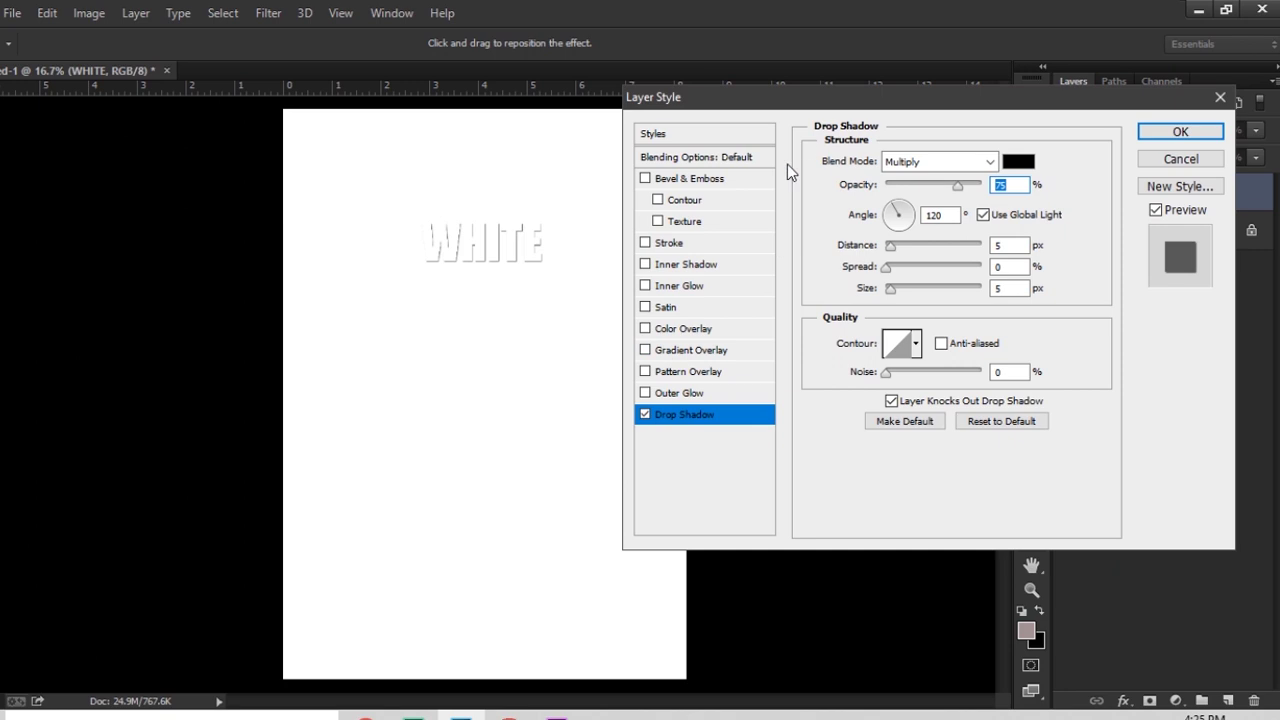
left_click_drag(787, 104, 771, 92)
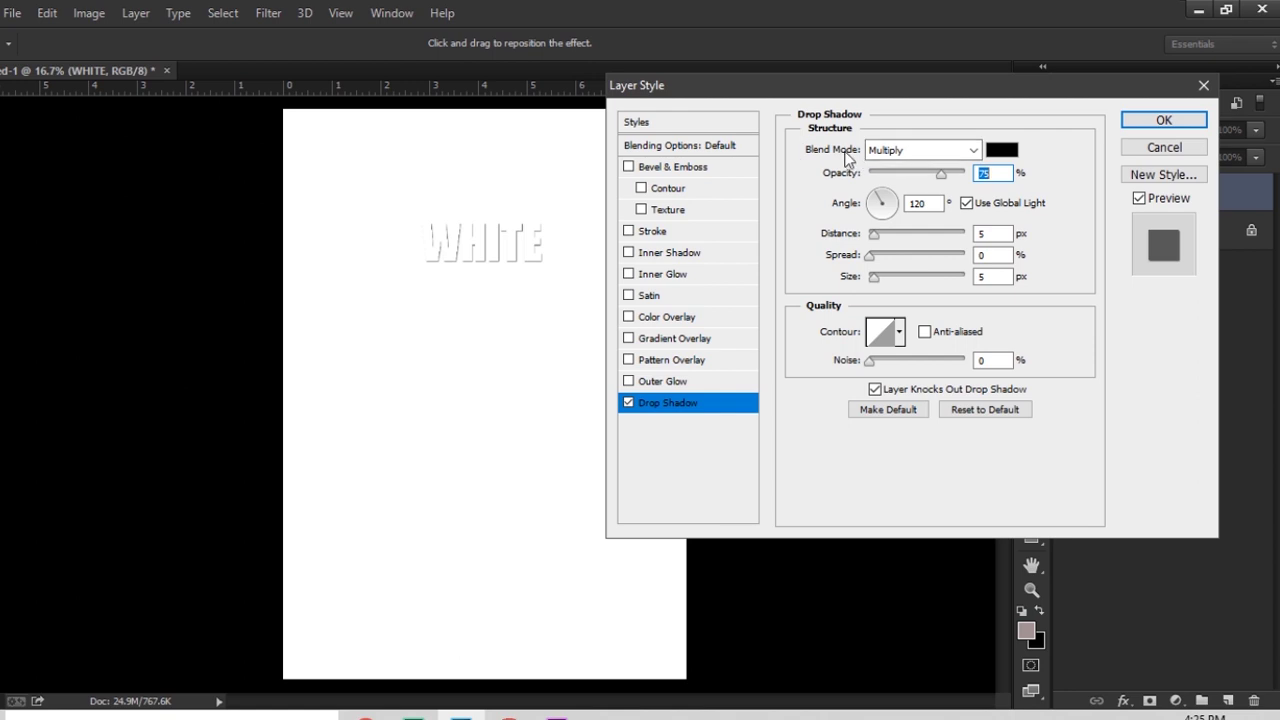
left_click(926, 153)
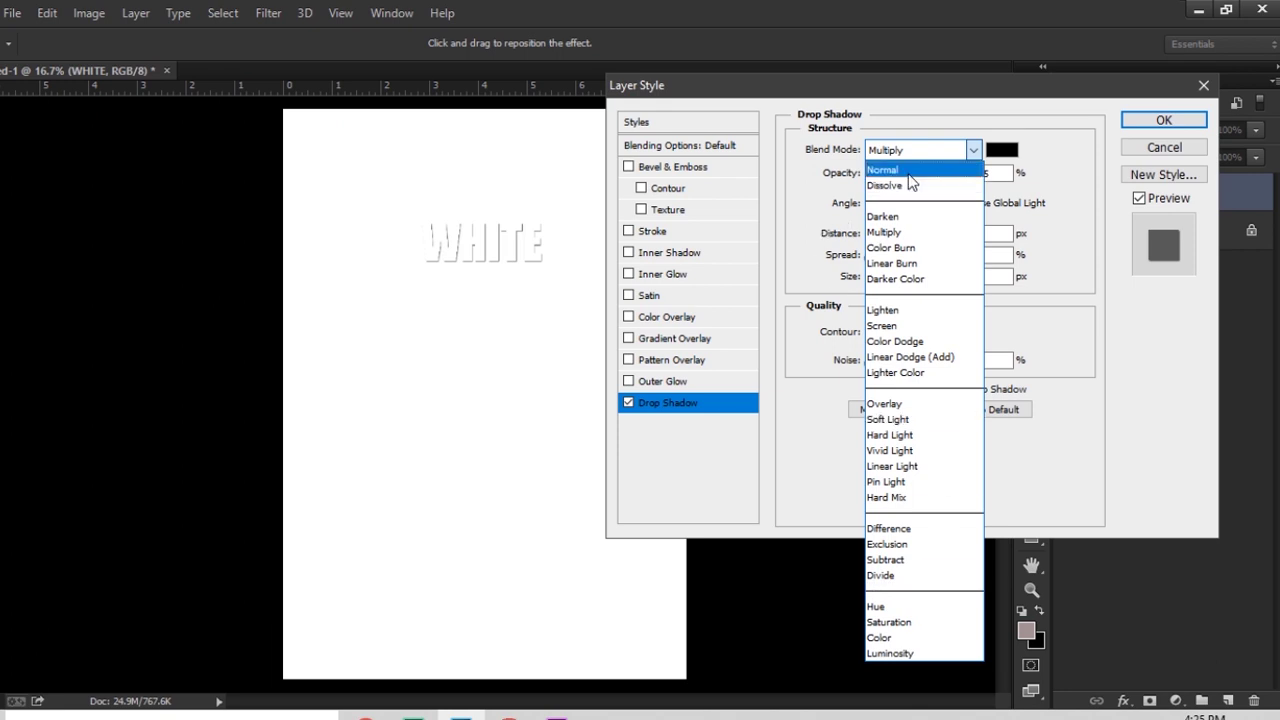
left_click(910, 176)
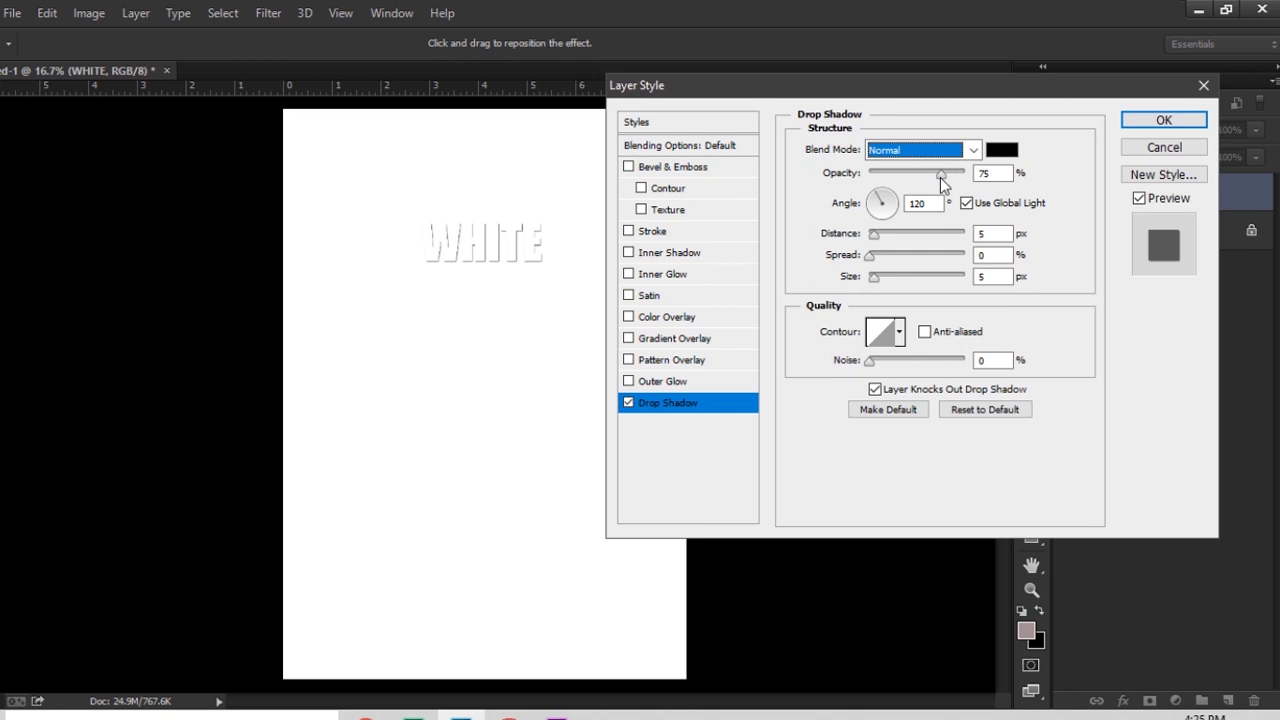
- Set the drop shadow's opacity to 80%, distance to 17 px, spread to 11% and size to 40 px
left_click_drag(940, 177, 946, 177)
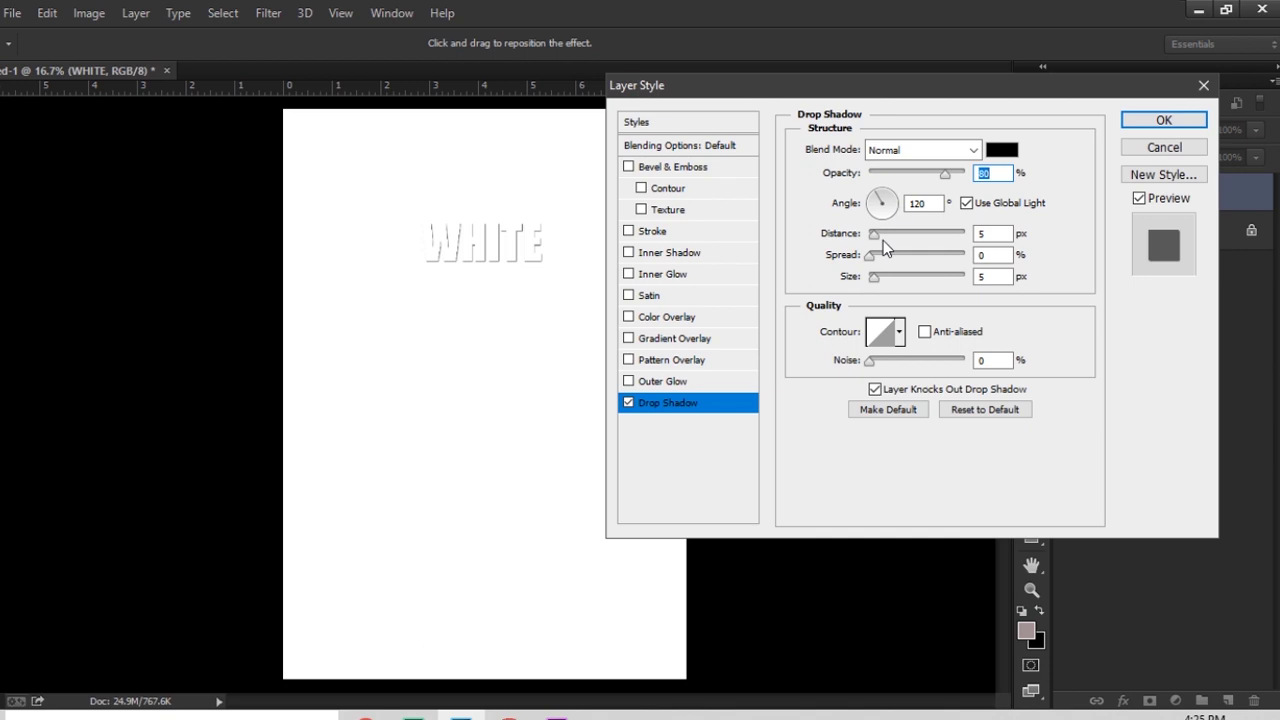
mouse_move(877, 236)
left_mouse_down()
mouse_move(888, 234)
mouse_move(880, 260)
left_mouse_up()
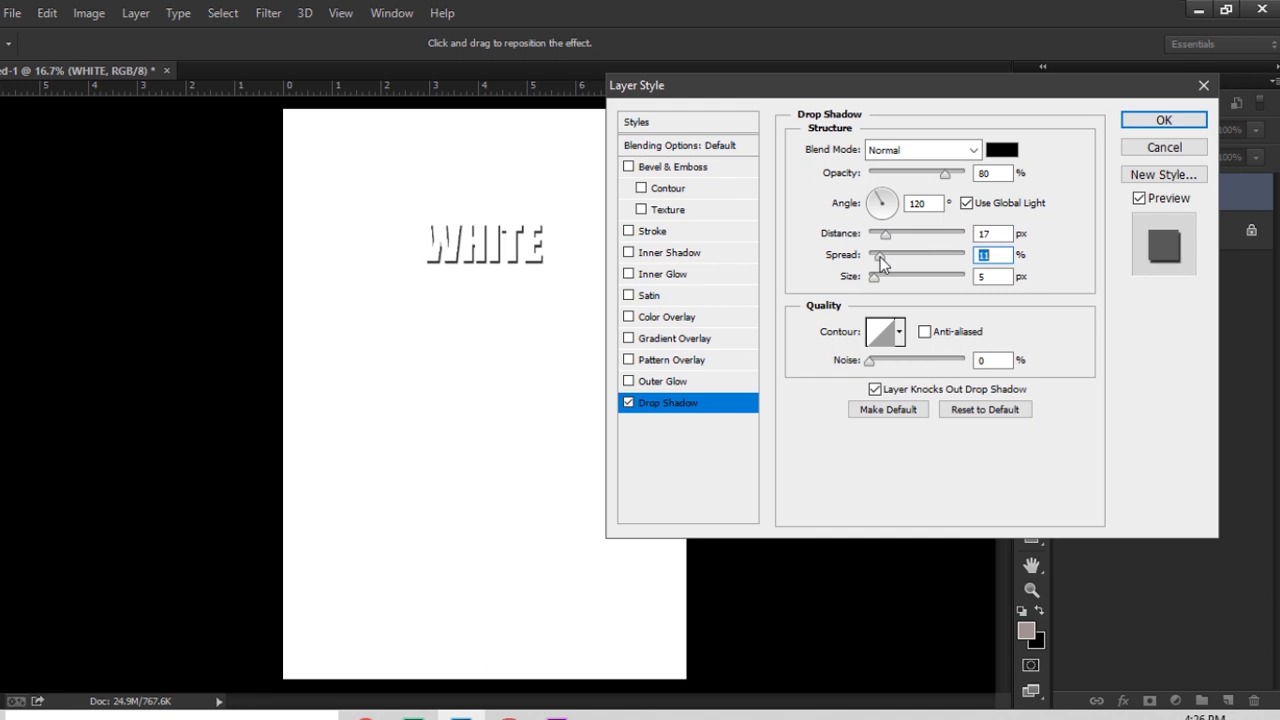
mouse_move(876, 283)
left_mouse_down()
mouse_move(898, 280)
mouse_move(890, 289)
left_mouse_up()
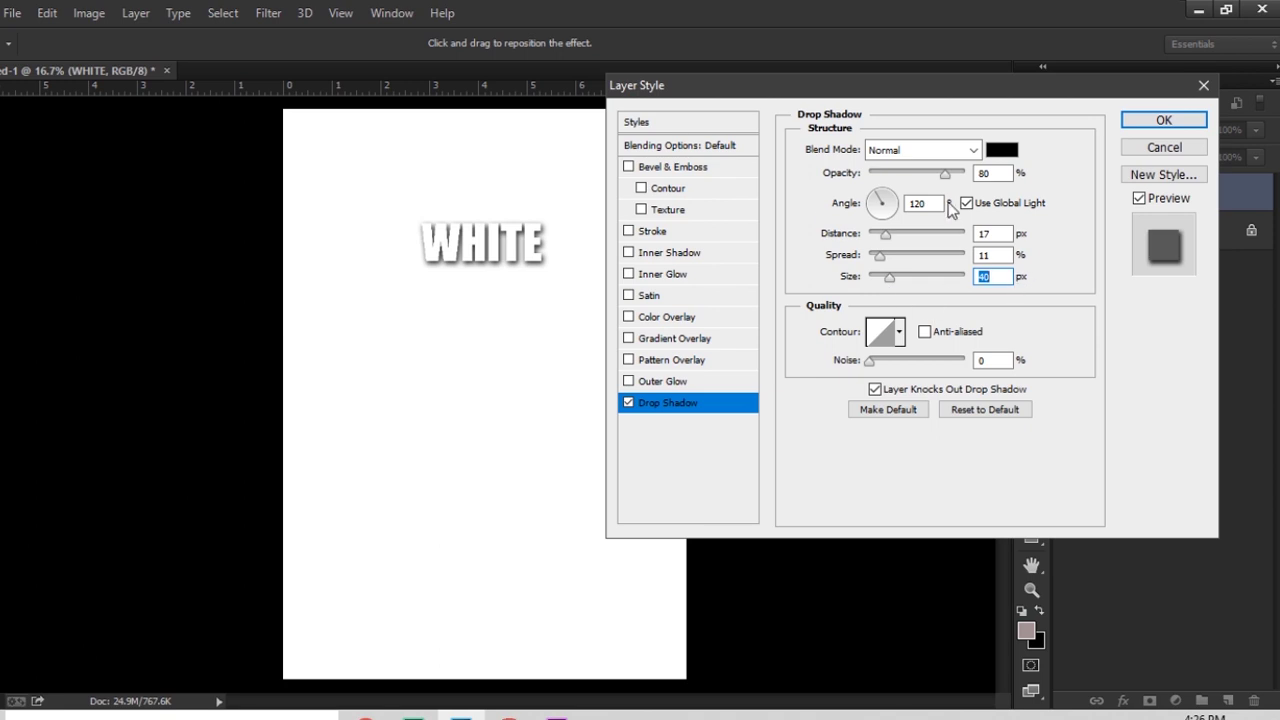
- Try several light directions for the drop shadow and set its angle to -17°
left_click(886, 200)
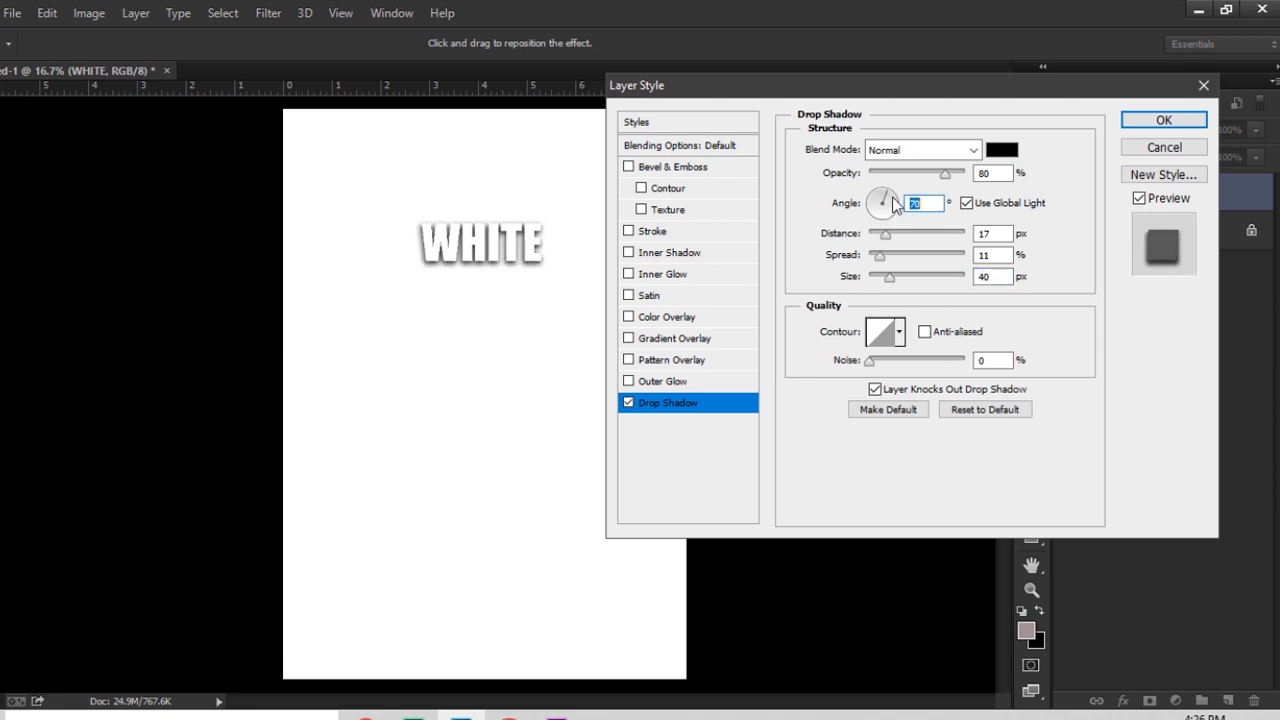
left_click(893, 204)
left_click(890, 209)
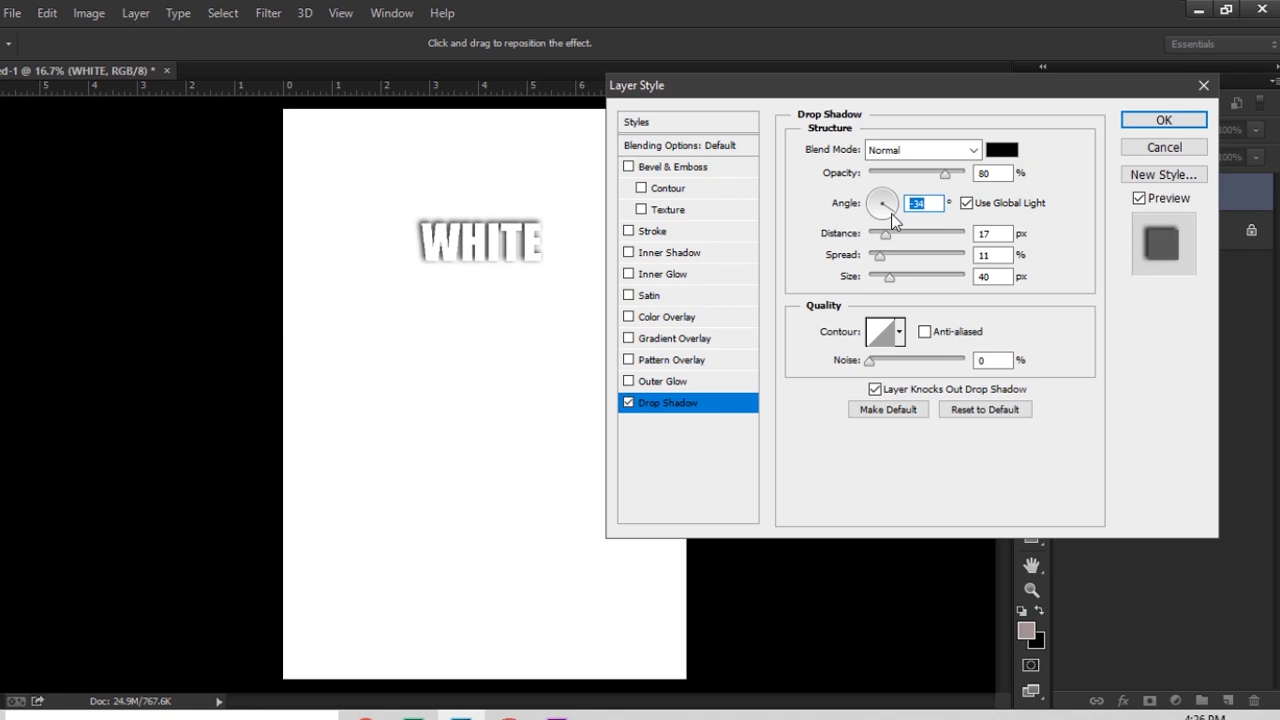
left_click(886, 206)
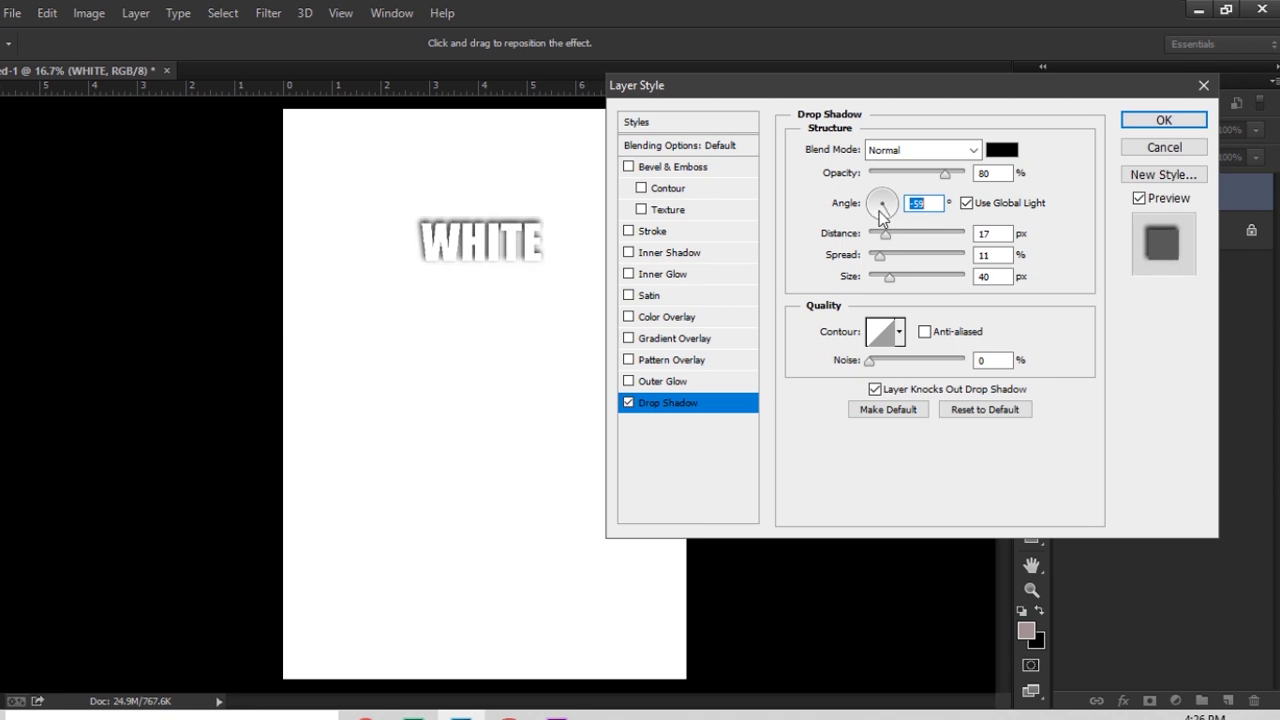
left_click(881, 209)
left_click(884, 206)
left_click(884, 199)
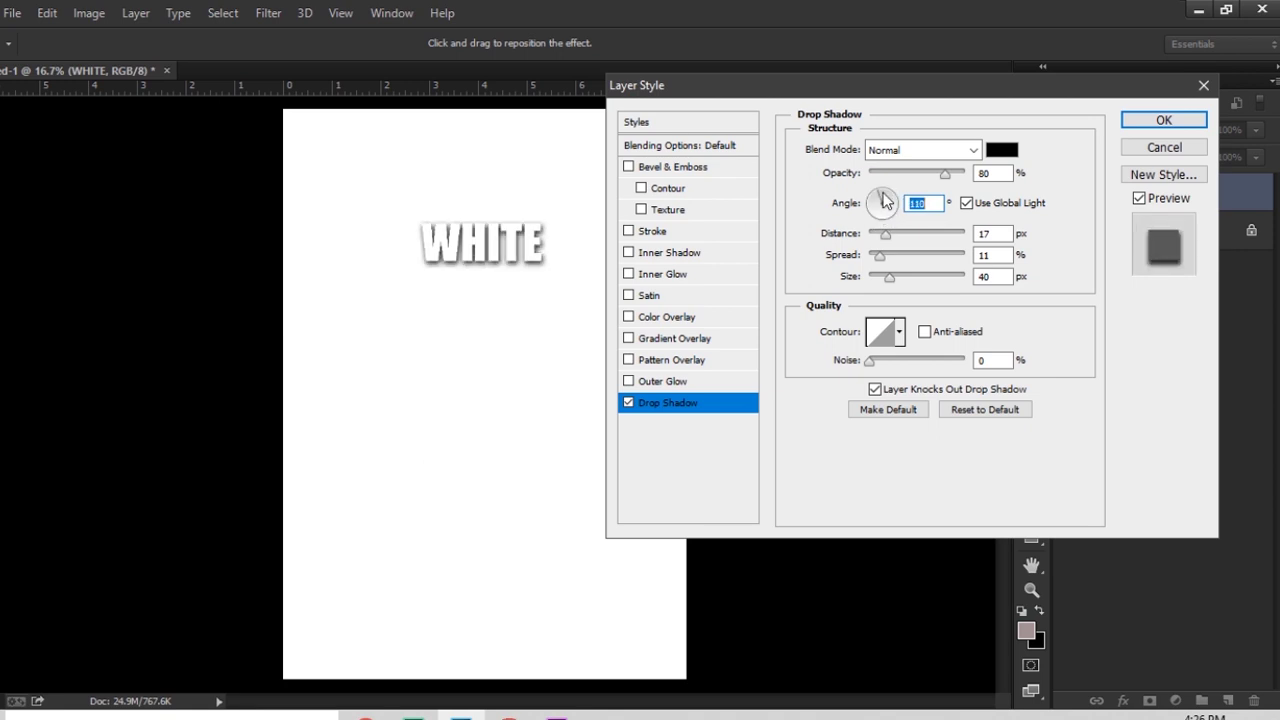
left_click(885, 204)
left_click(889, 206)
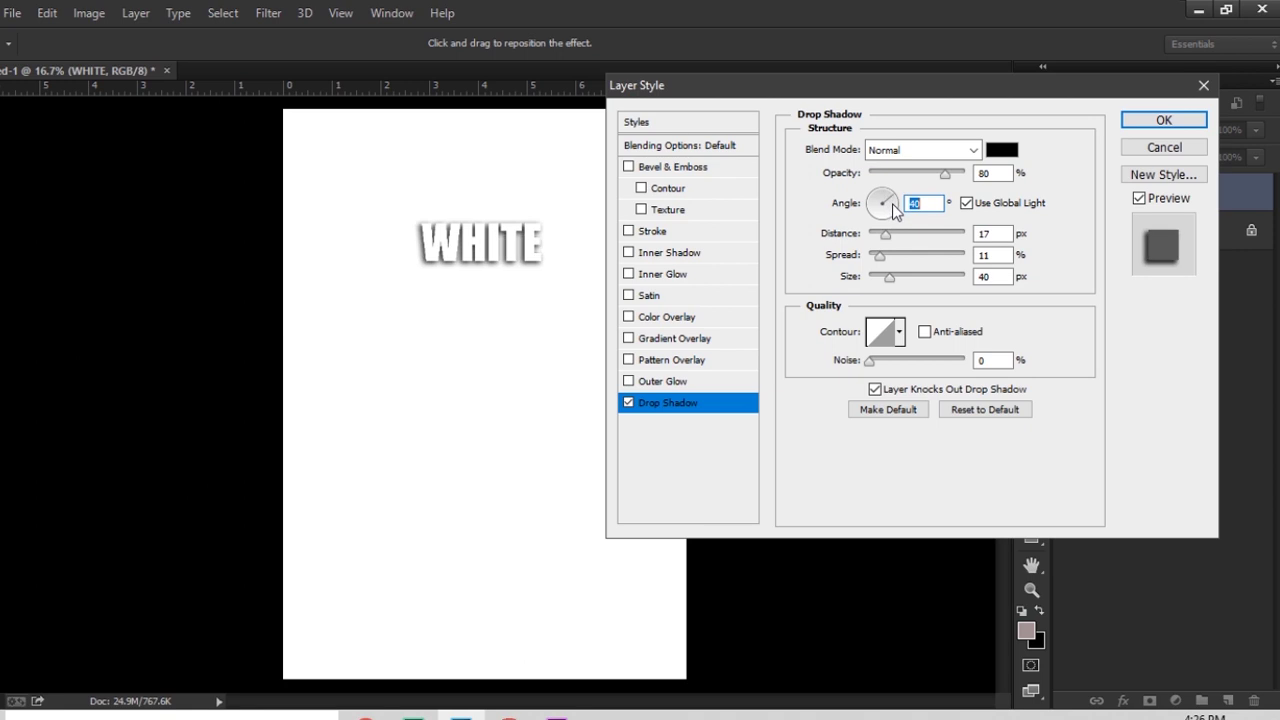
left_click(894, 207)
left_click(893, 207)
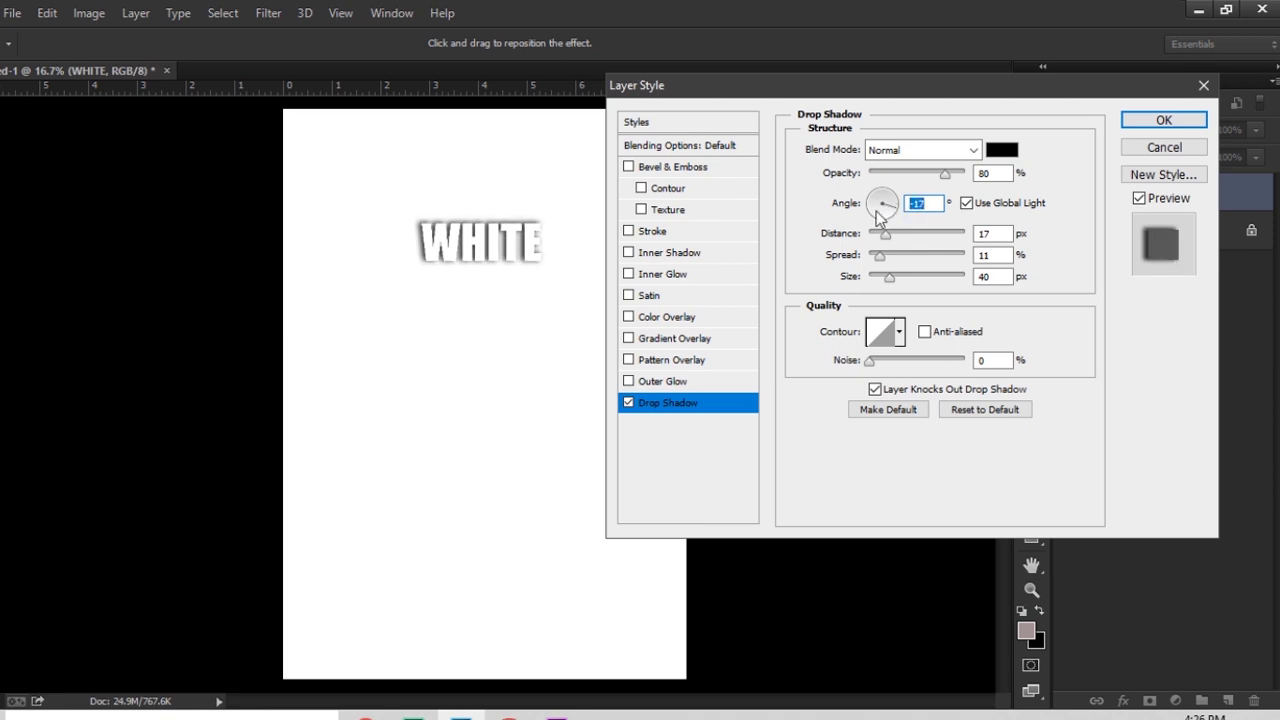
- Try different contour presets on the drop shadow, choose the ascending stepped contour and apply the layer style
left_click(899, 333)
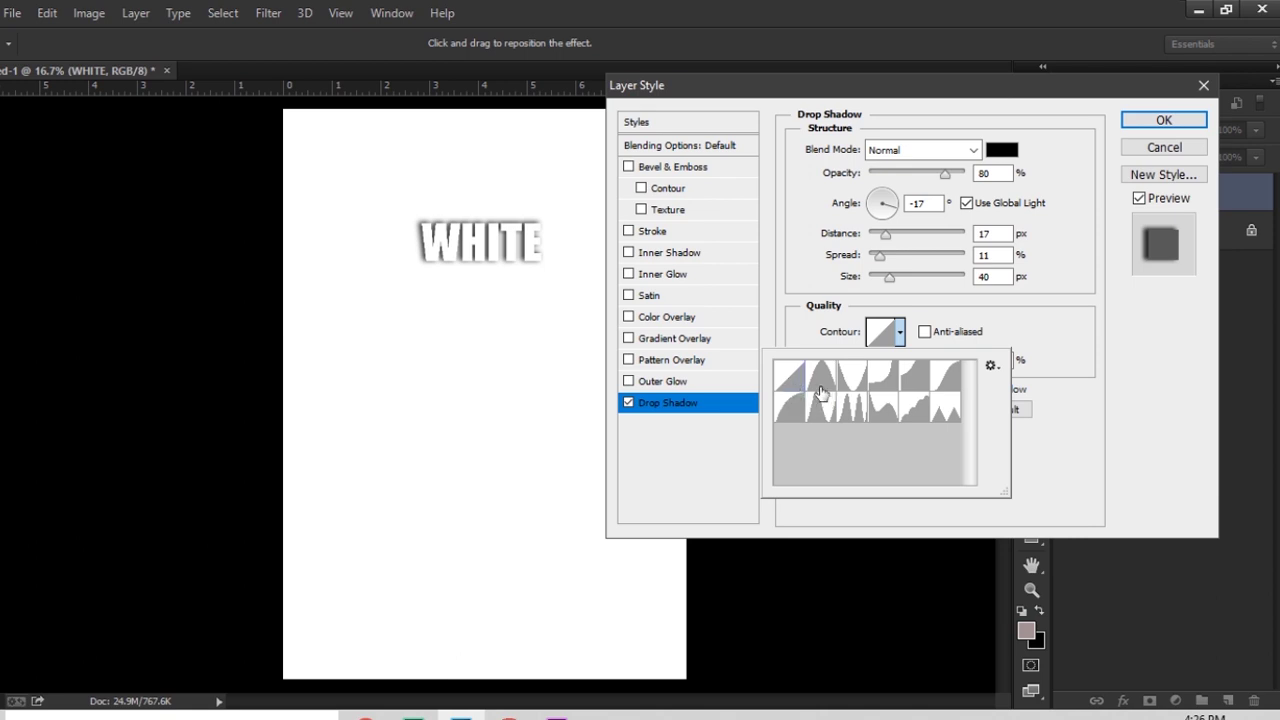
left_click(822, 388)
left_click(855, 385)
left_click(877, 387)
left_click(906, 387)
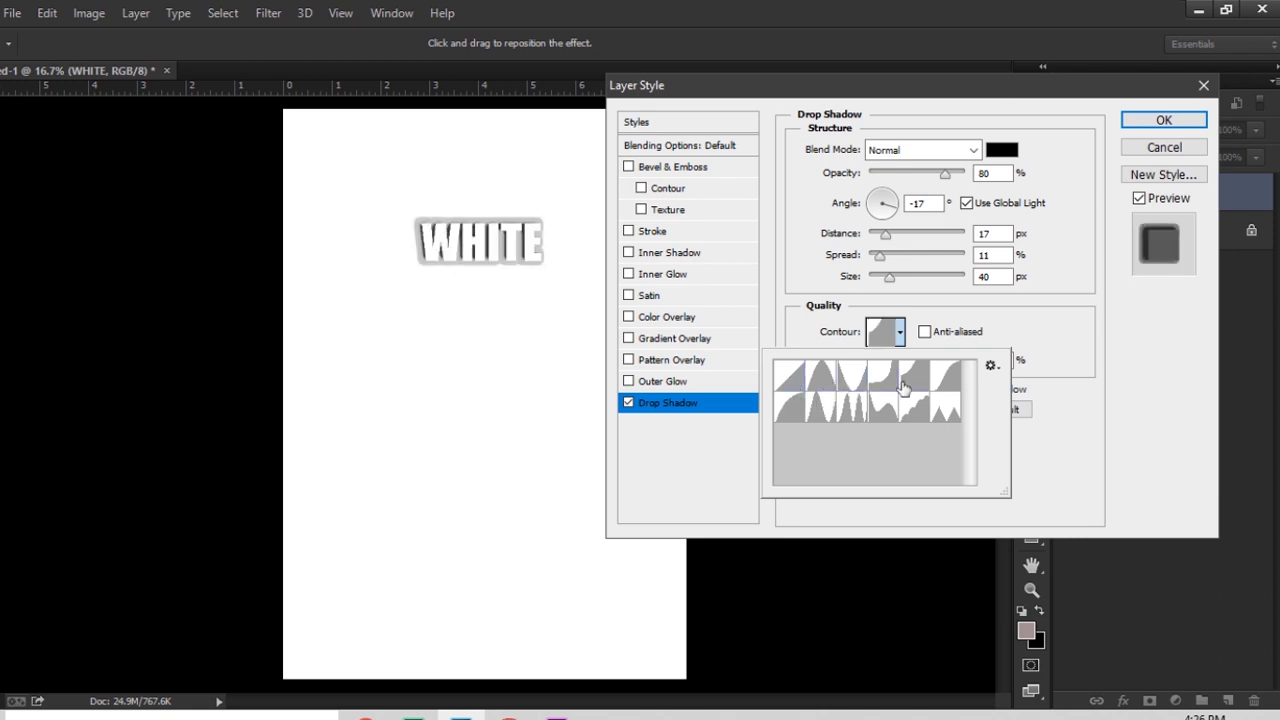
left_click(951, 385)
left_click(949, 415)
left_click(917, 415)
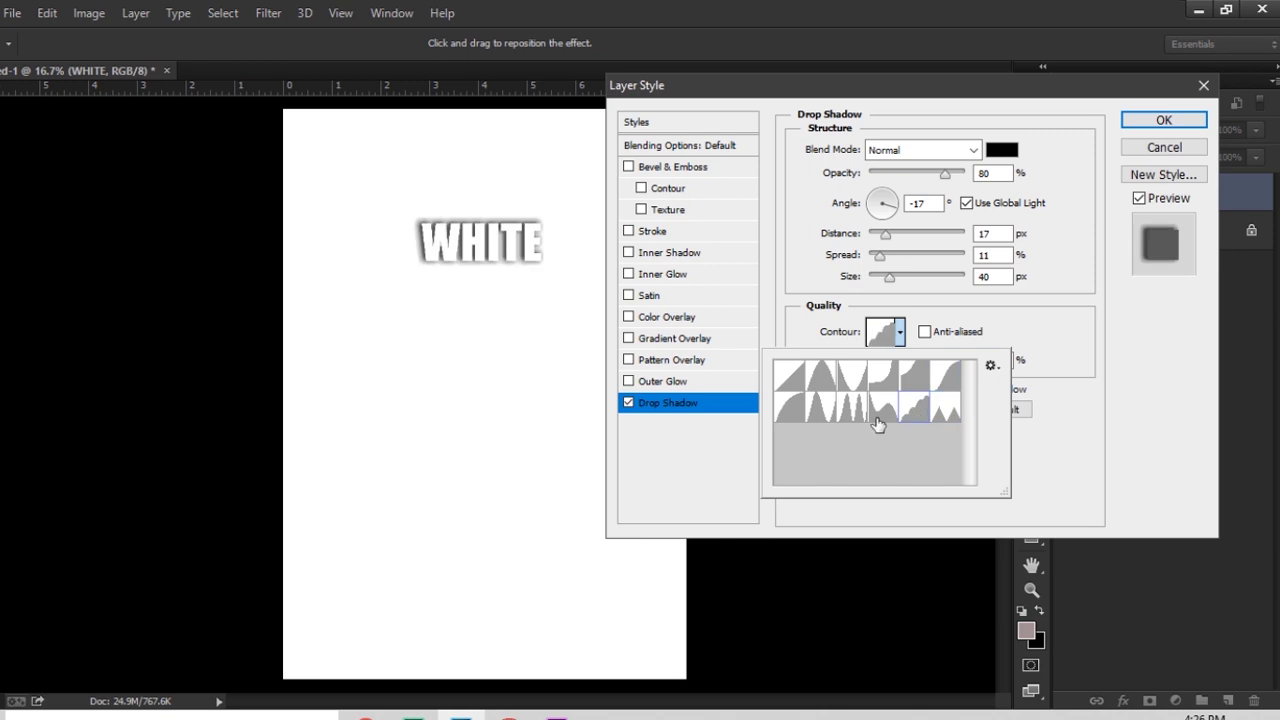
left_click(884, 415)
left_click(822, 417)
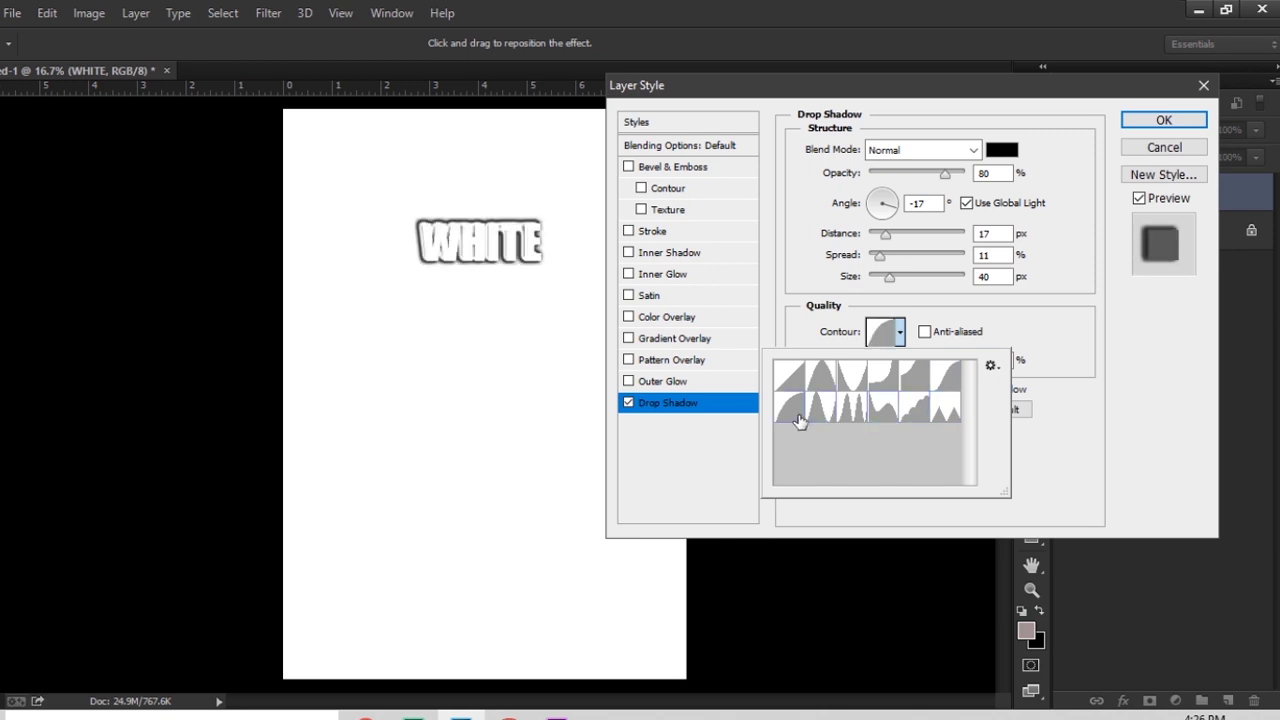
left_click(798, 418)
left_click(910, 414)
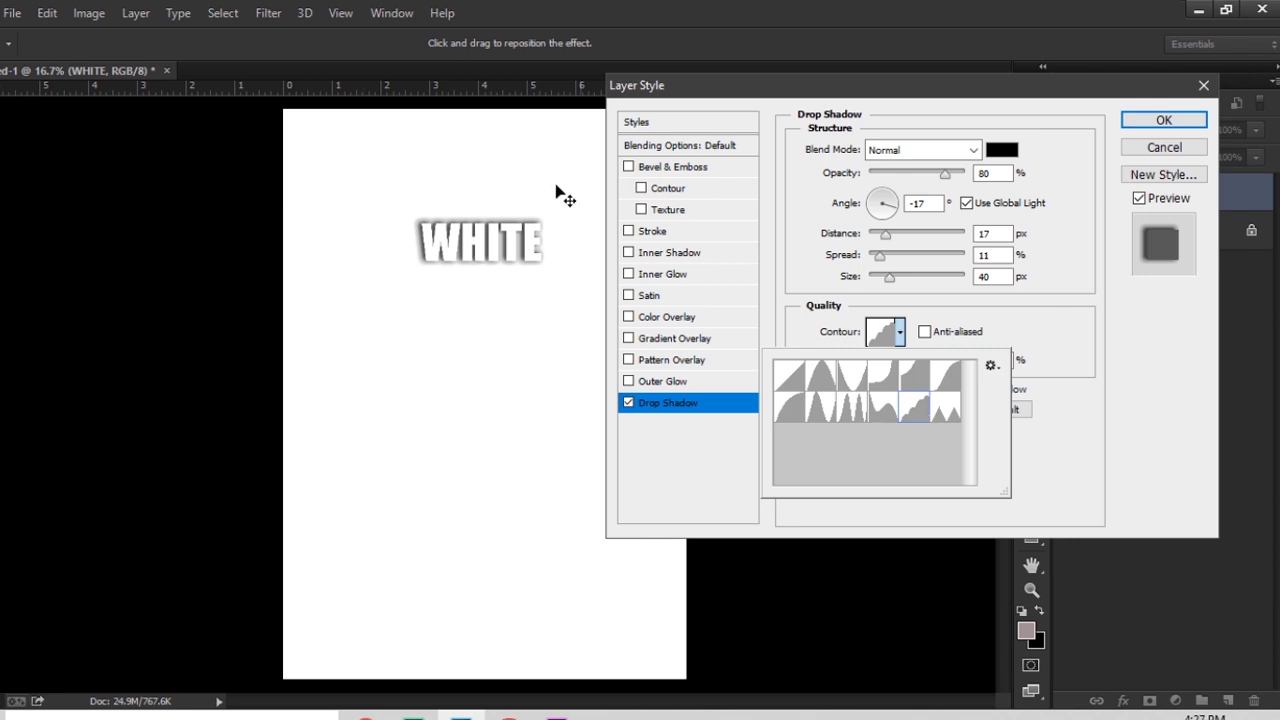
left_click(1152, 124)
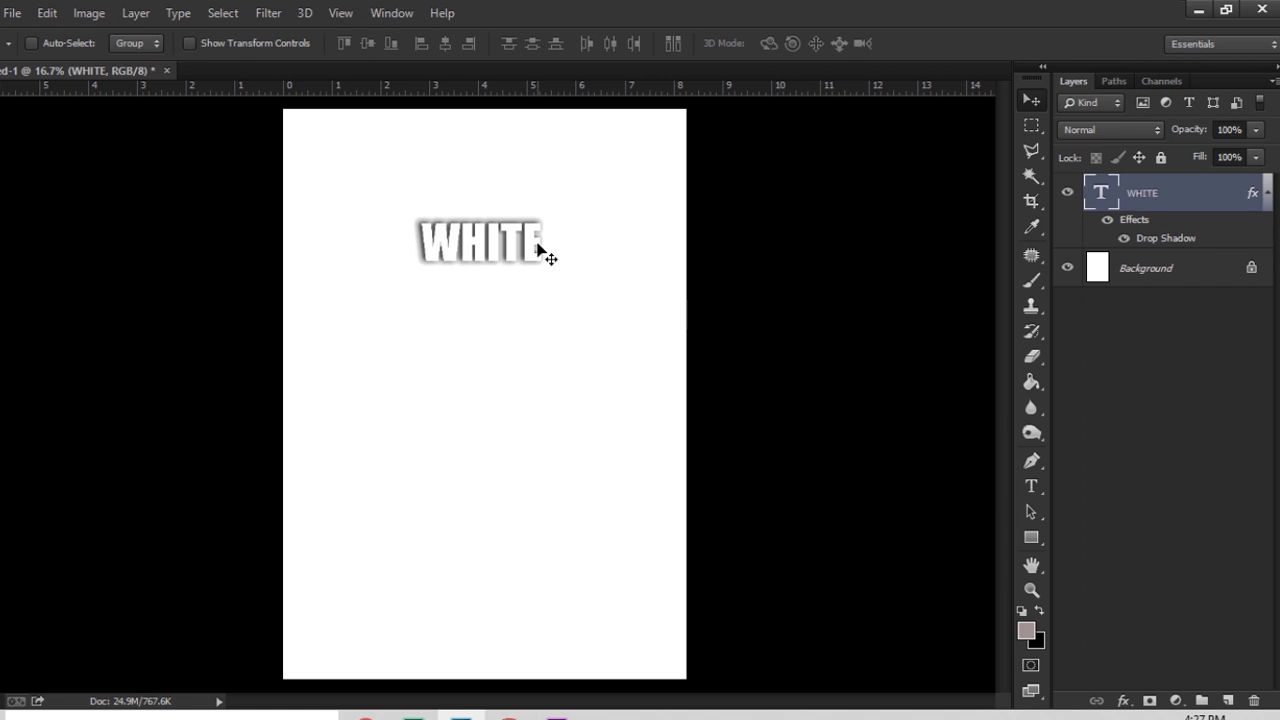
- Move the WHITE text slightly higher on the page and change its drop shadow colour to dark blue
left_click_drag(539, 256, 547, 209)
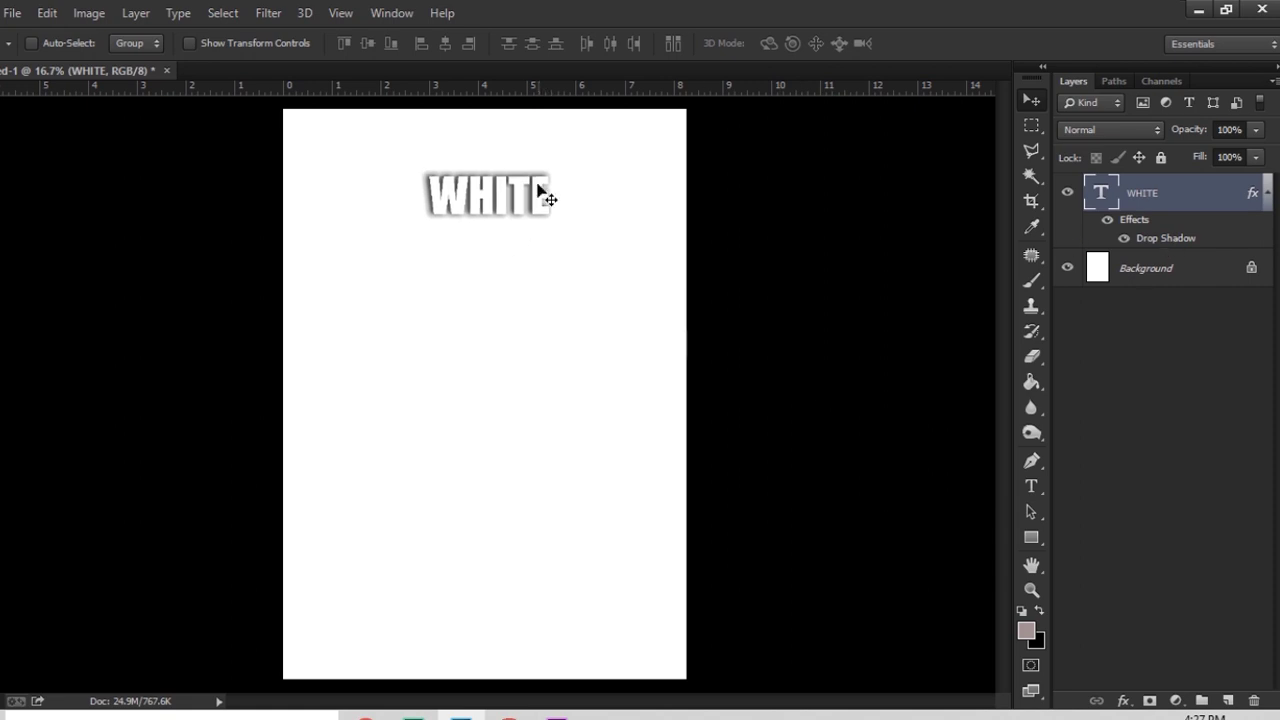
double_click(1168, 240)
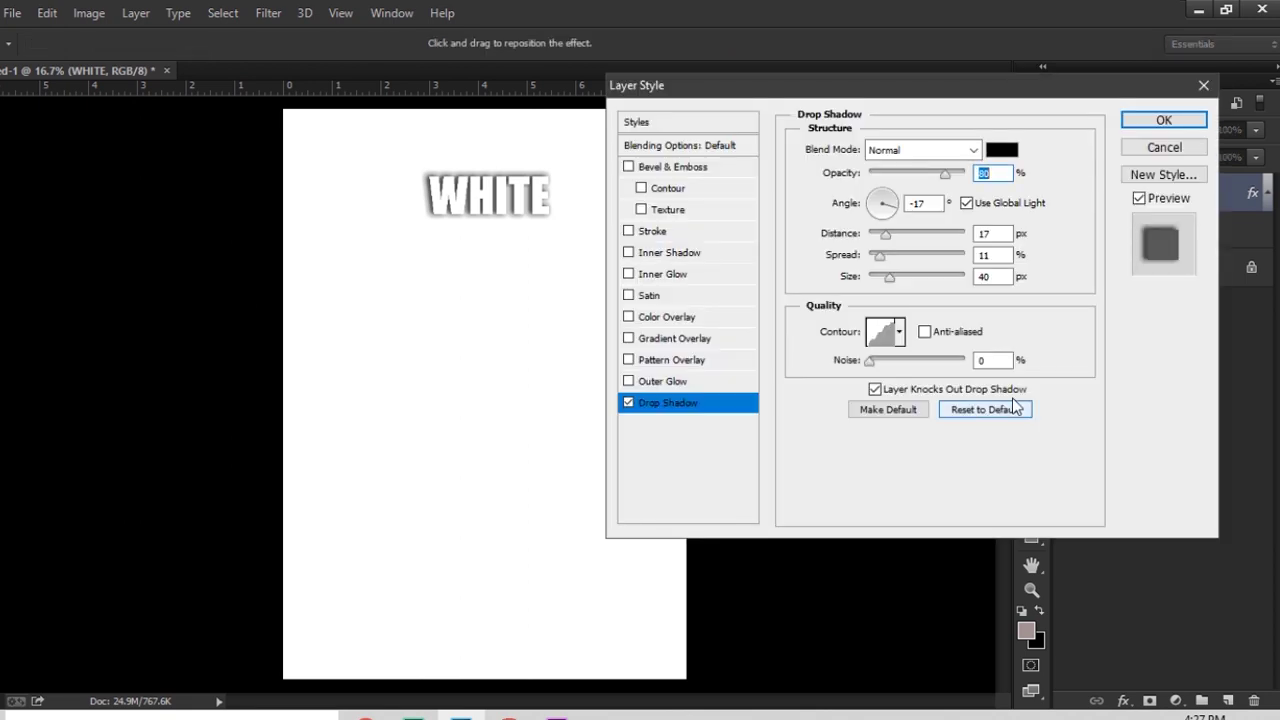
left_click(1001, 150)
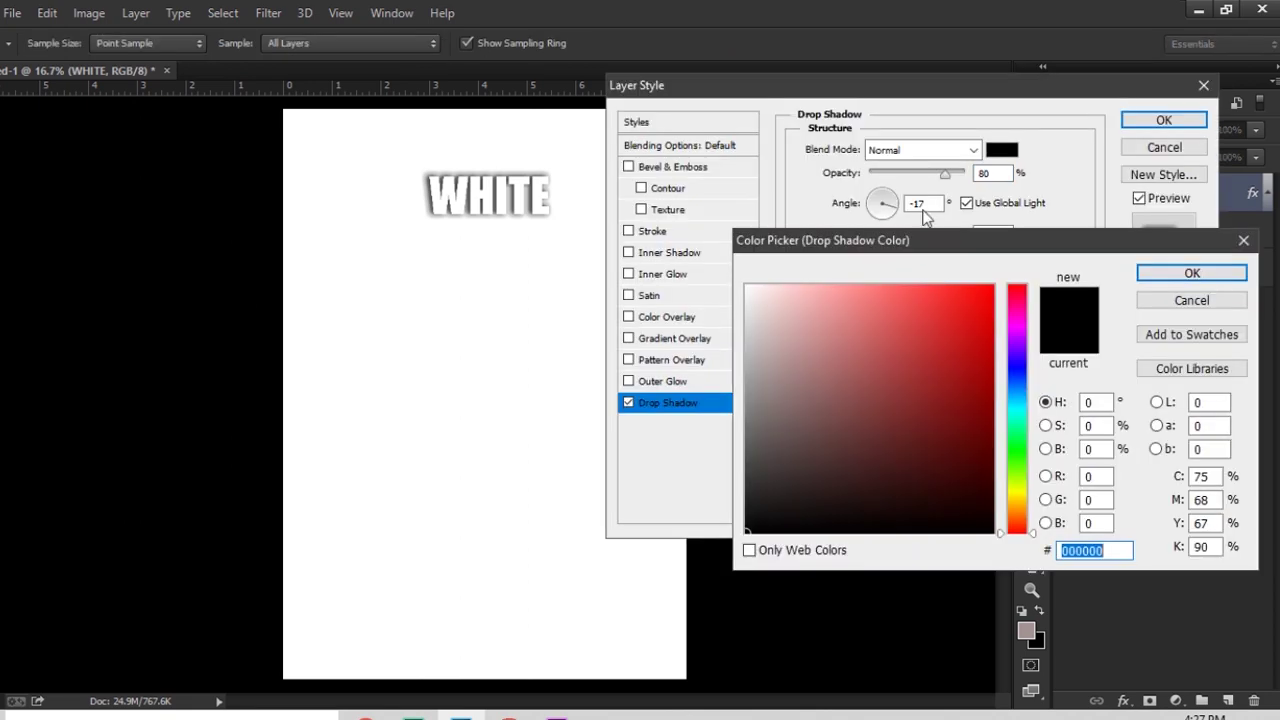
left_click(1015, 380)
left_click(860, 367)
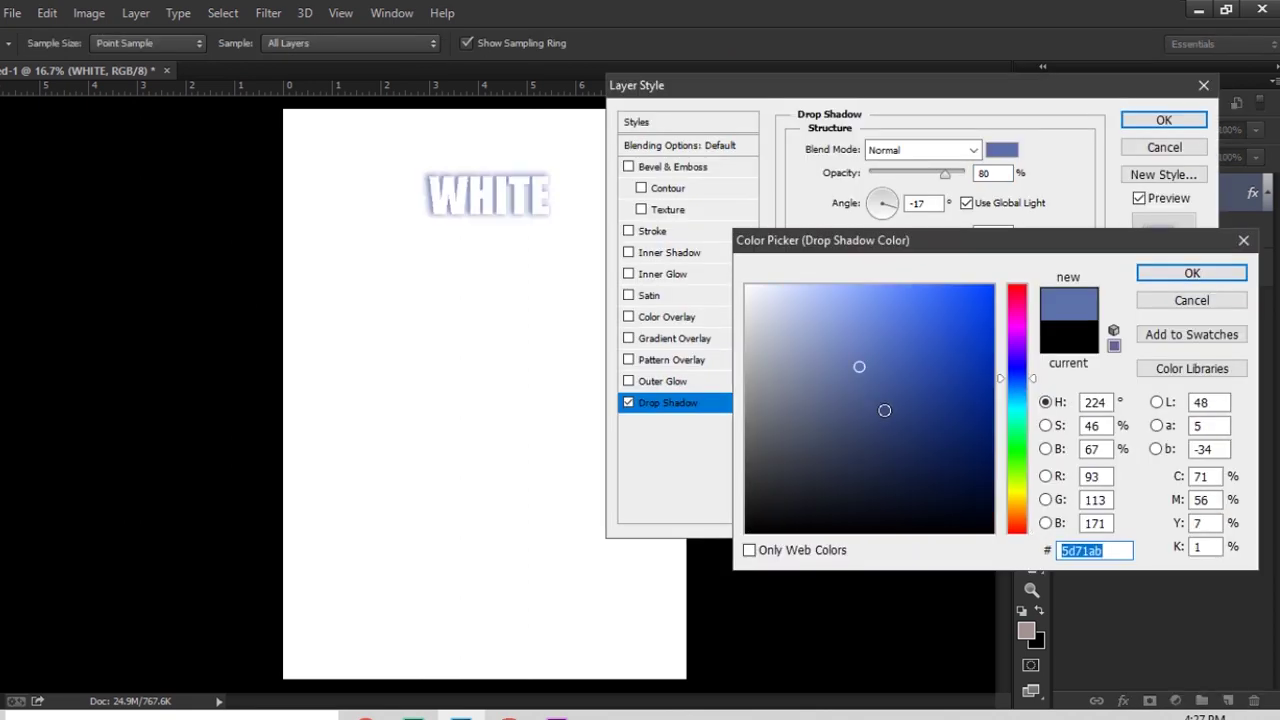
left_click(876, 400)
left_click(1185, 274)
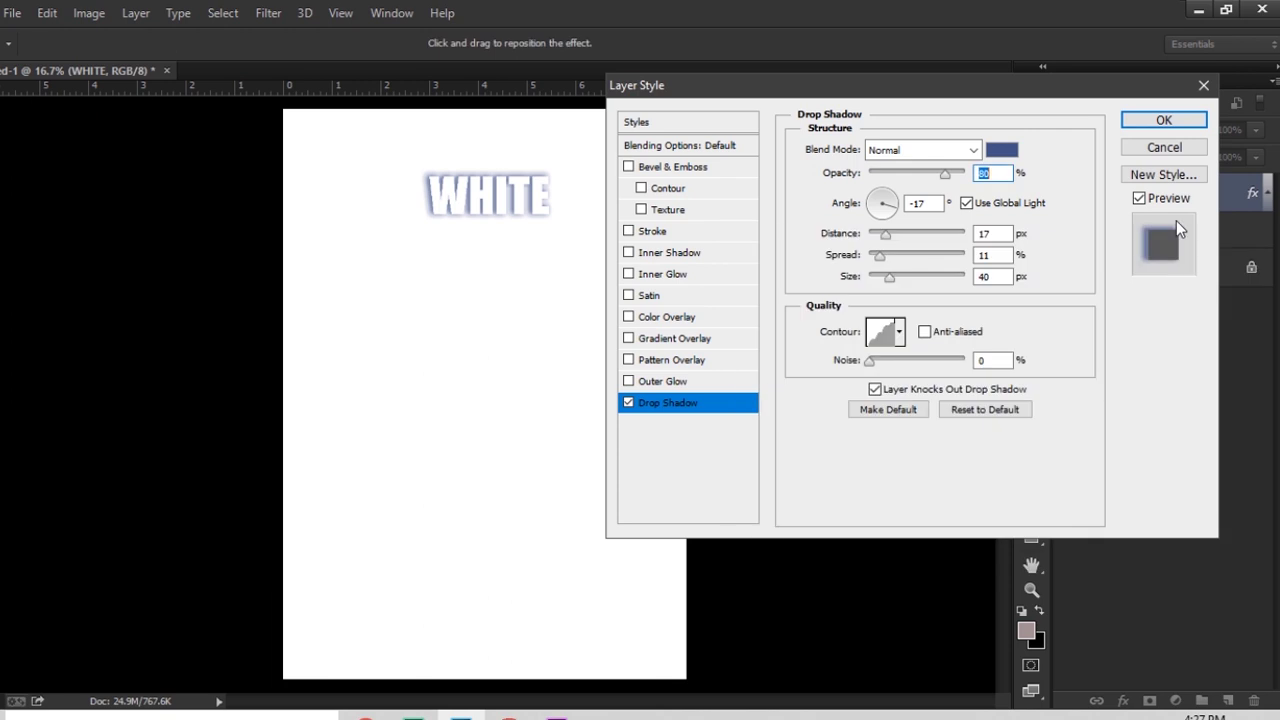
left_click(1165, 121)
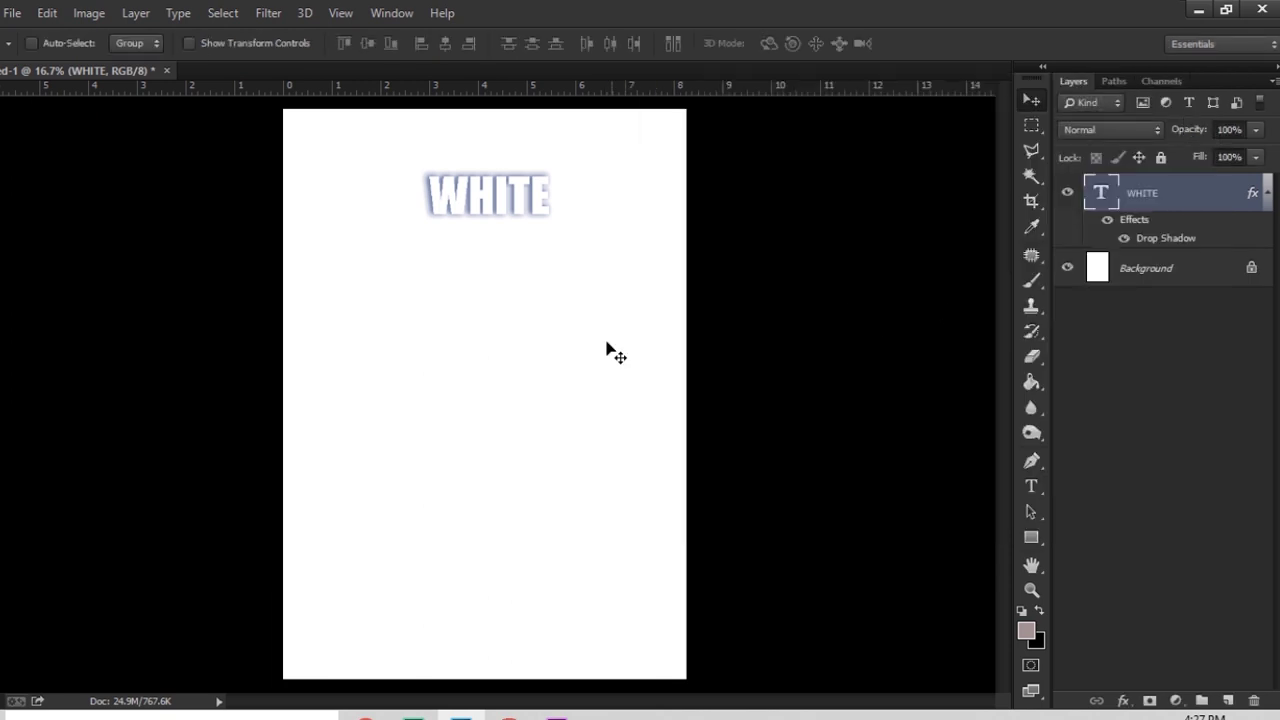
- Move the WHITE text a little further up the page and hide its layer
left_click_drag(524, 195, 529, 173)
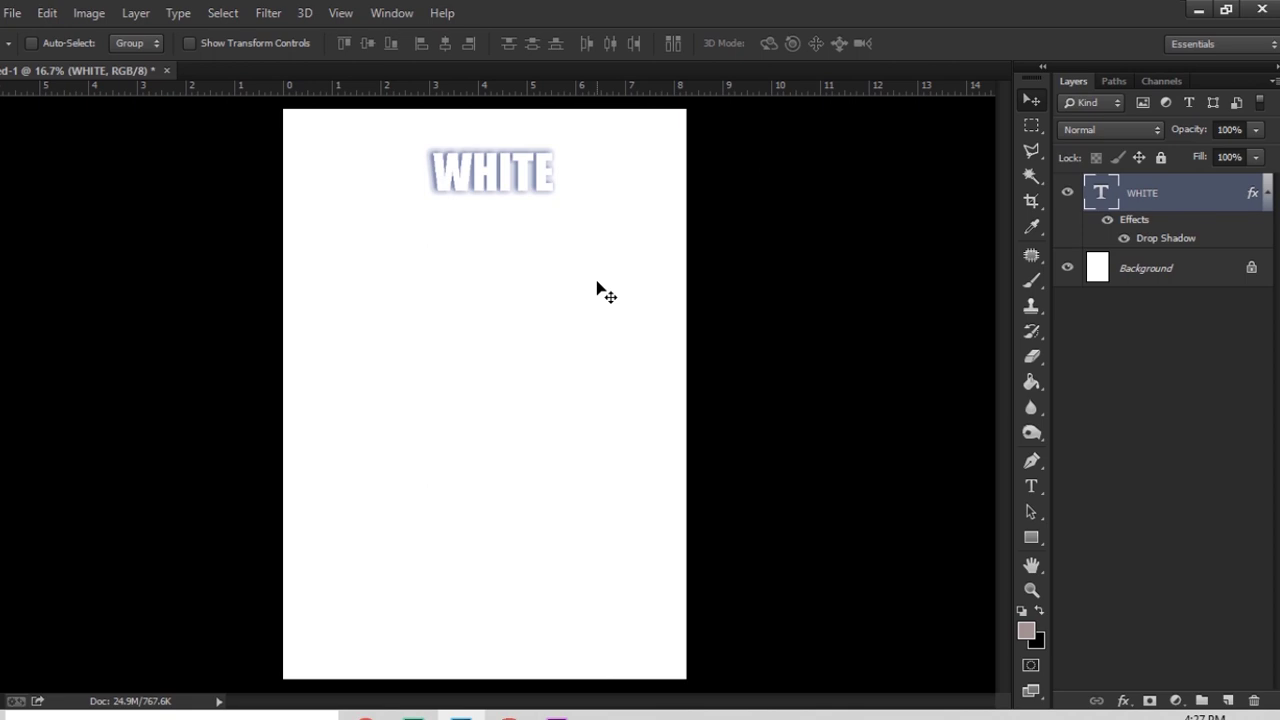
left_click(1067, 193)
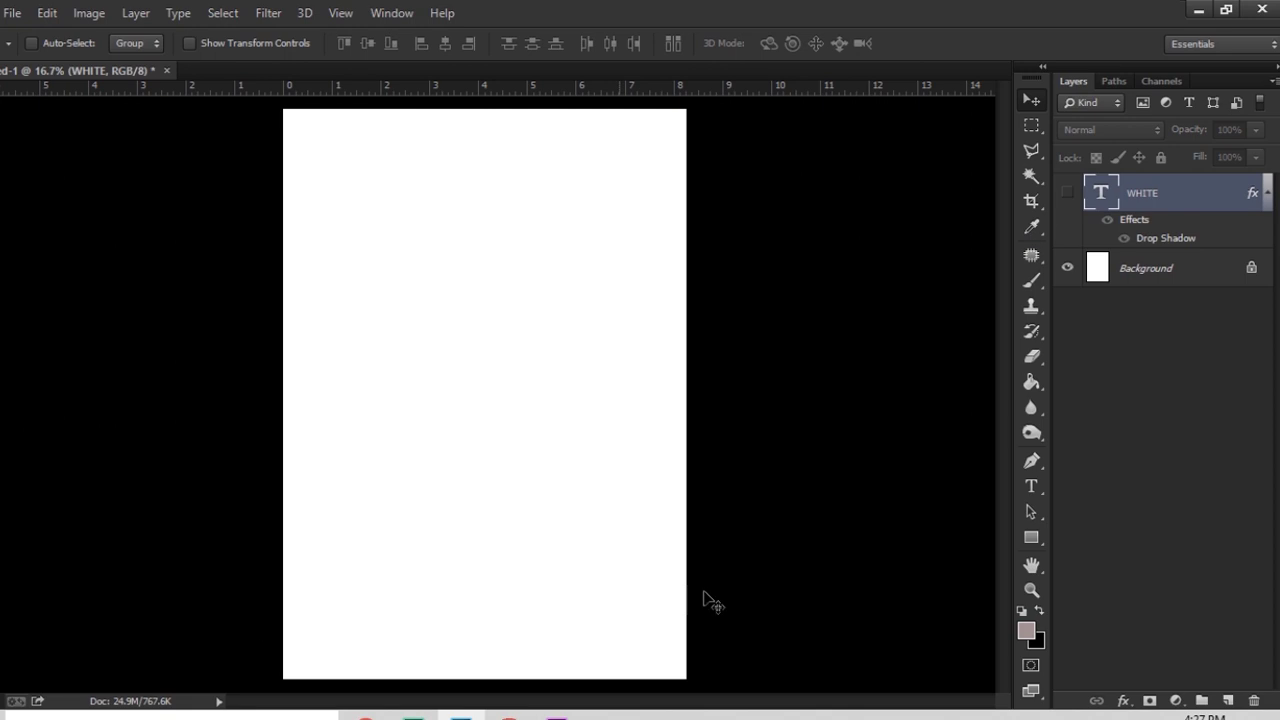
- Add the text BLACK on the page in 70 pt Impact and set its colour to black (000000)
left_click(1033, 487)
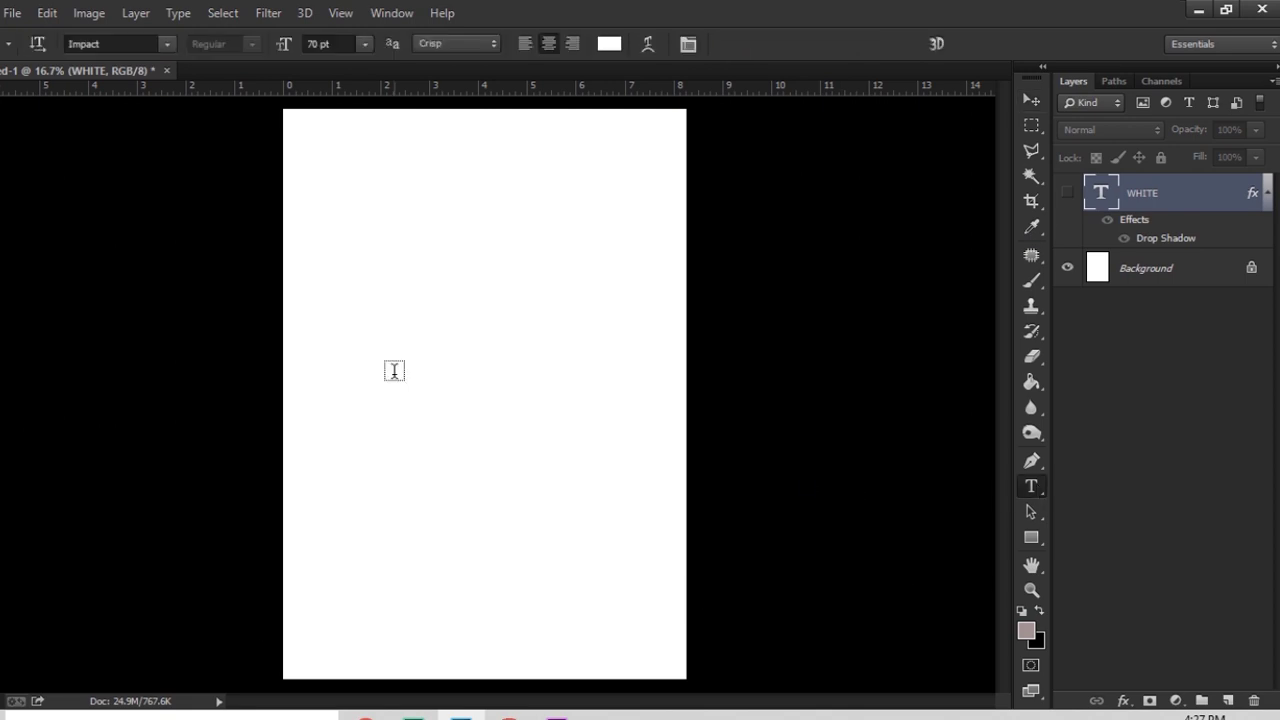
left_click(395, 374)
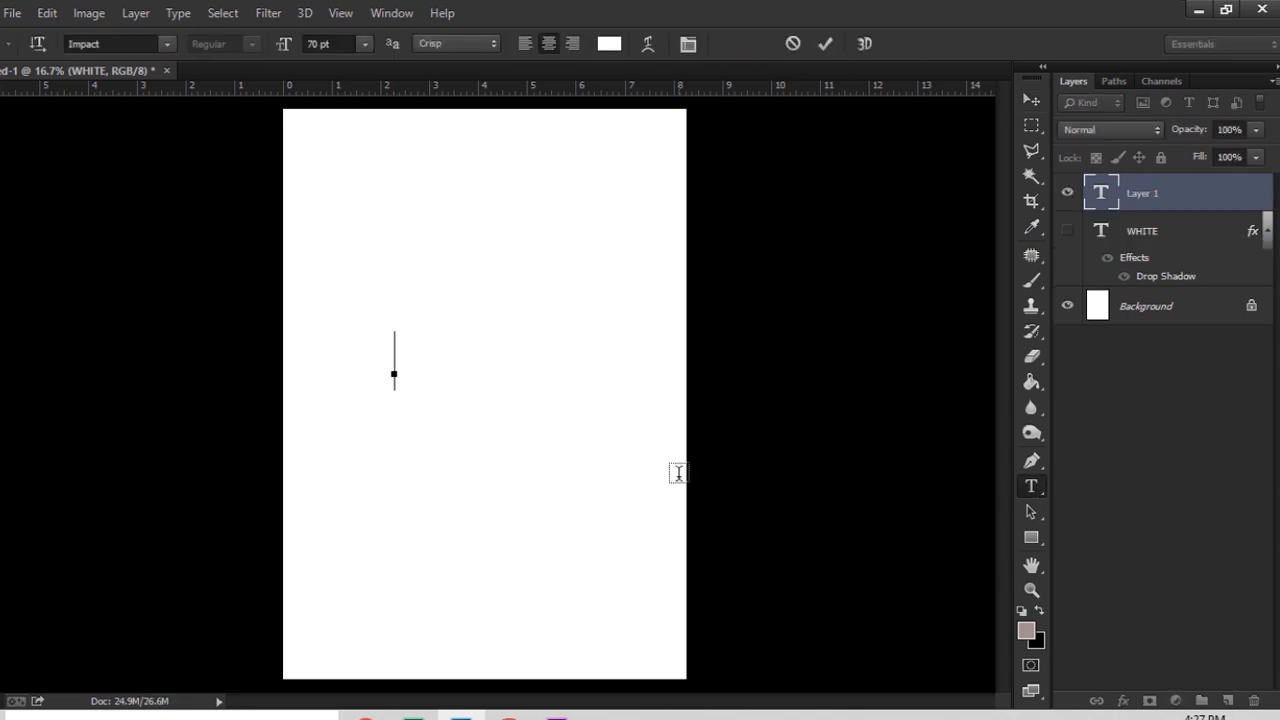
type("WHITE")
left_click_drag(454, 362, 232, 430)
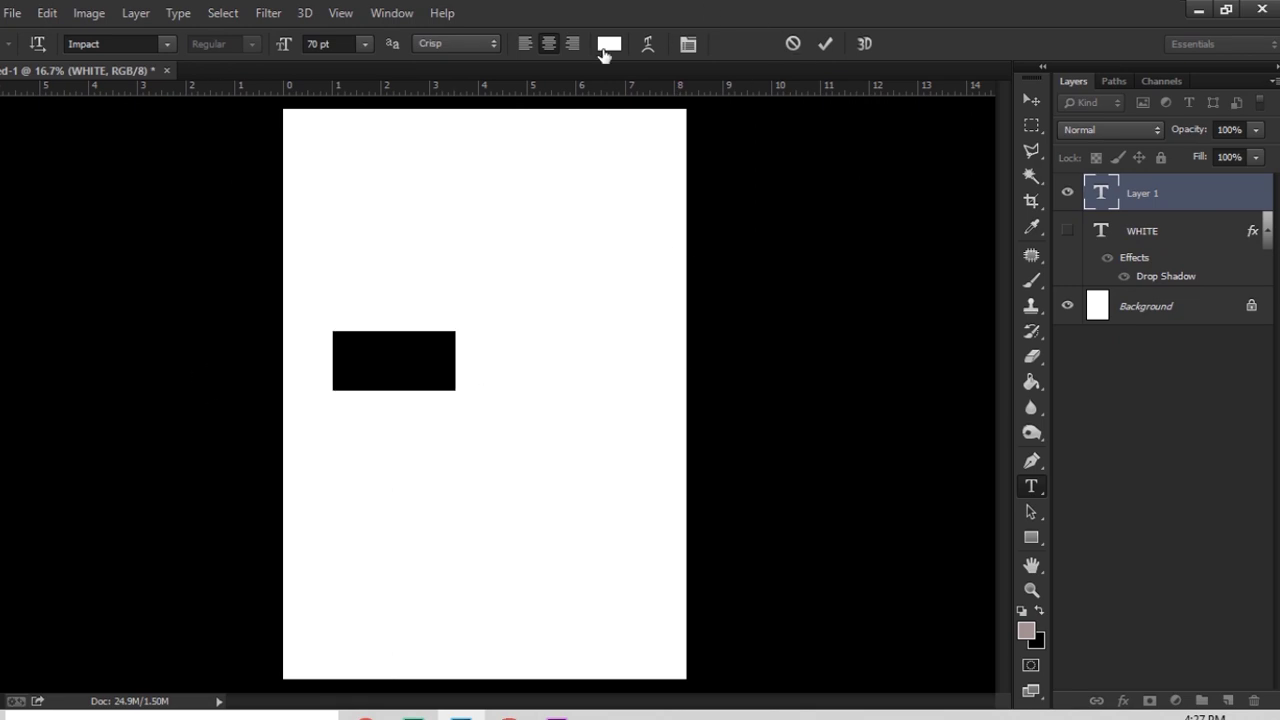
left_click(609, 44)
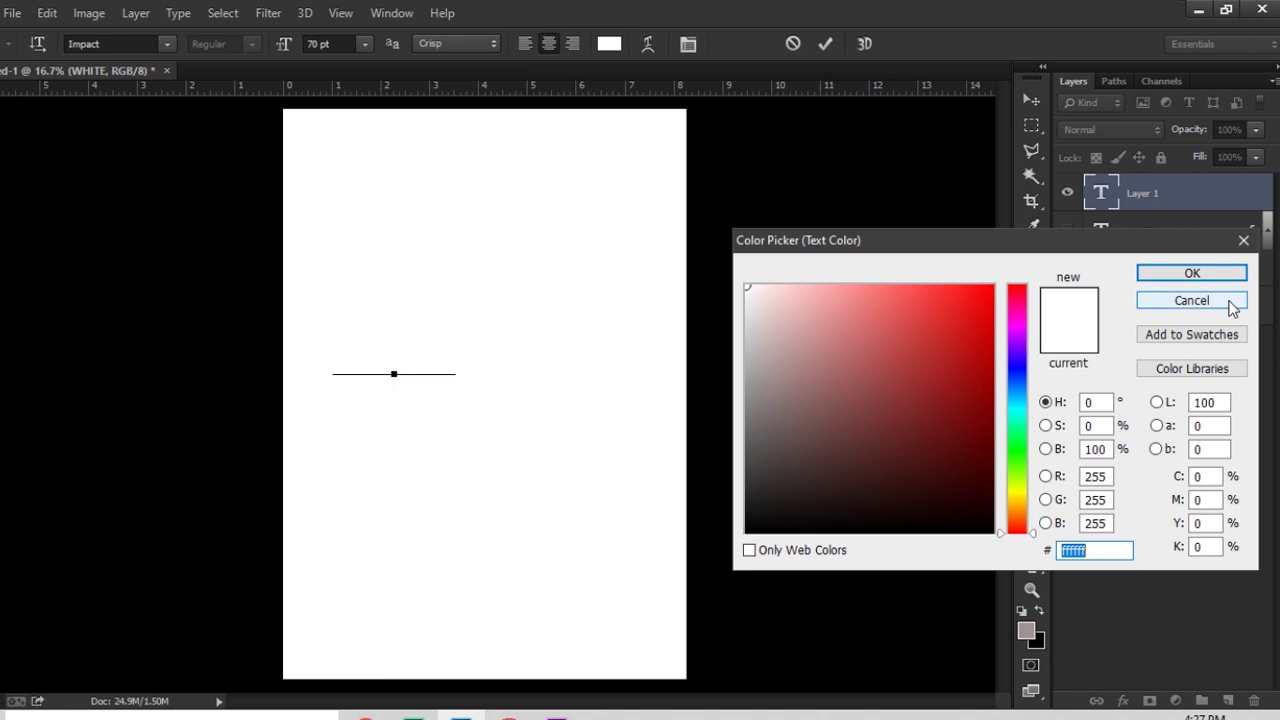
left_click(708, 538)
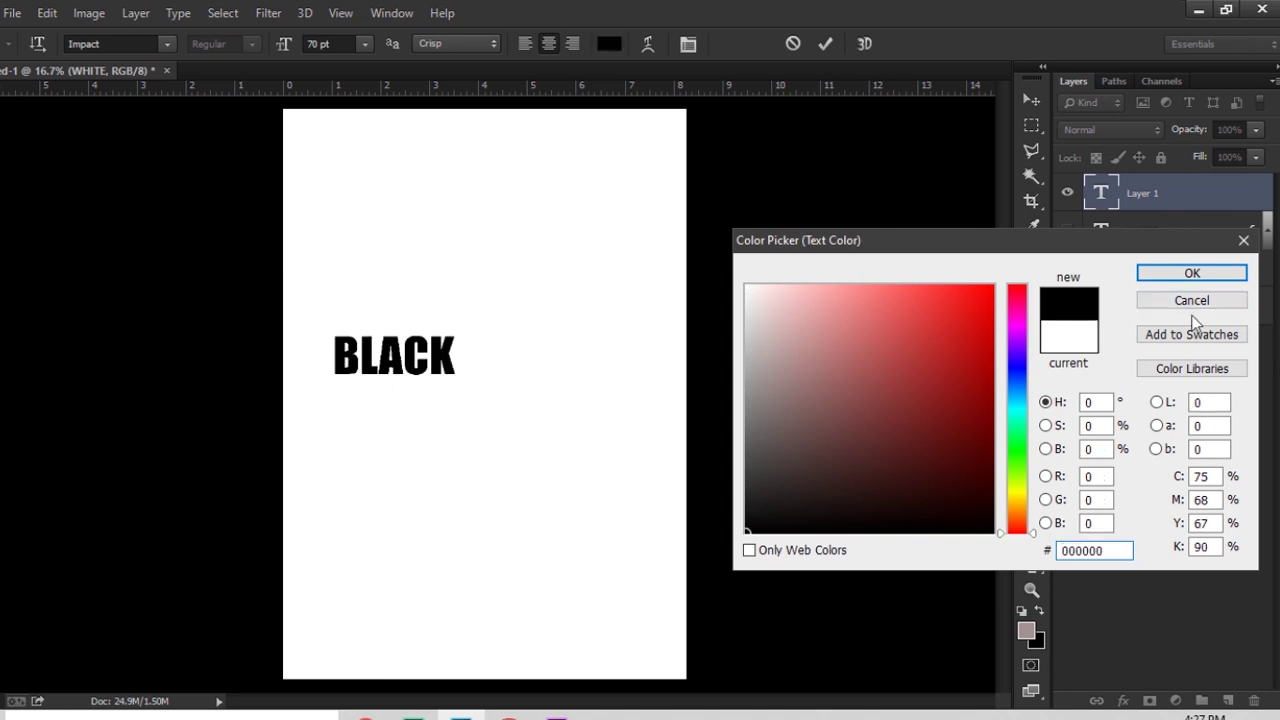
left_click(1192, 273)
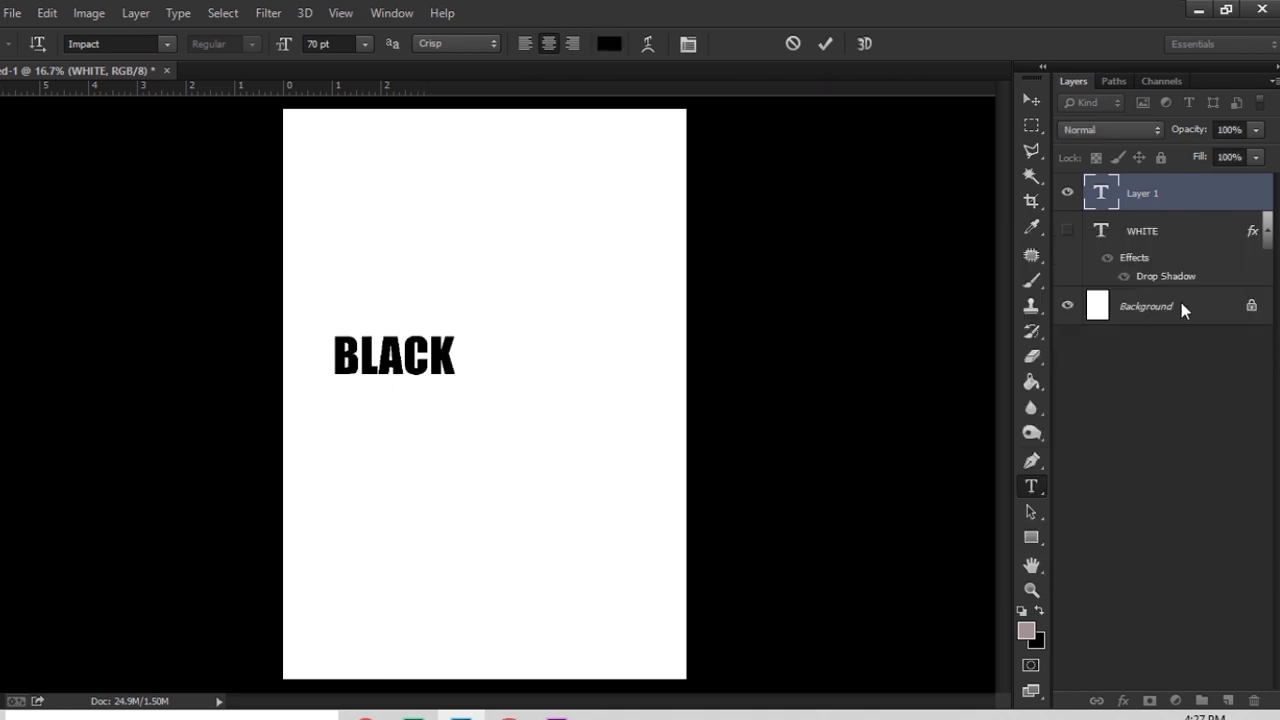
- Move the BLACK text to about the middle of the page and fill the Background layer with black
left_click(1032, 104)
left_click_drag(438, 356, 521, 374)
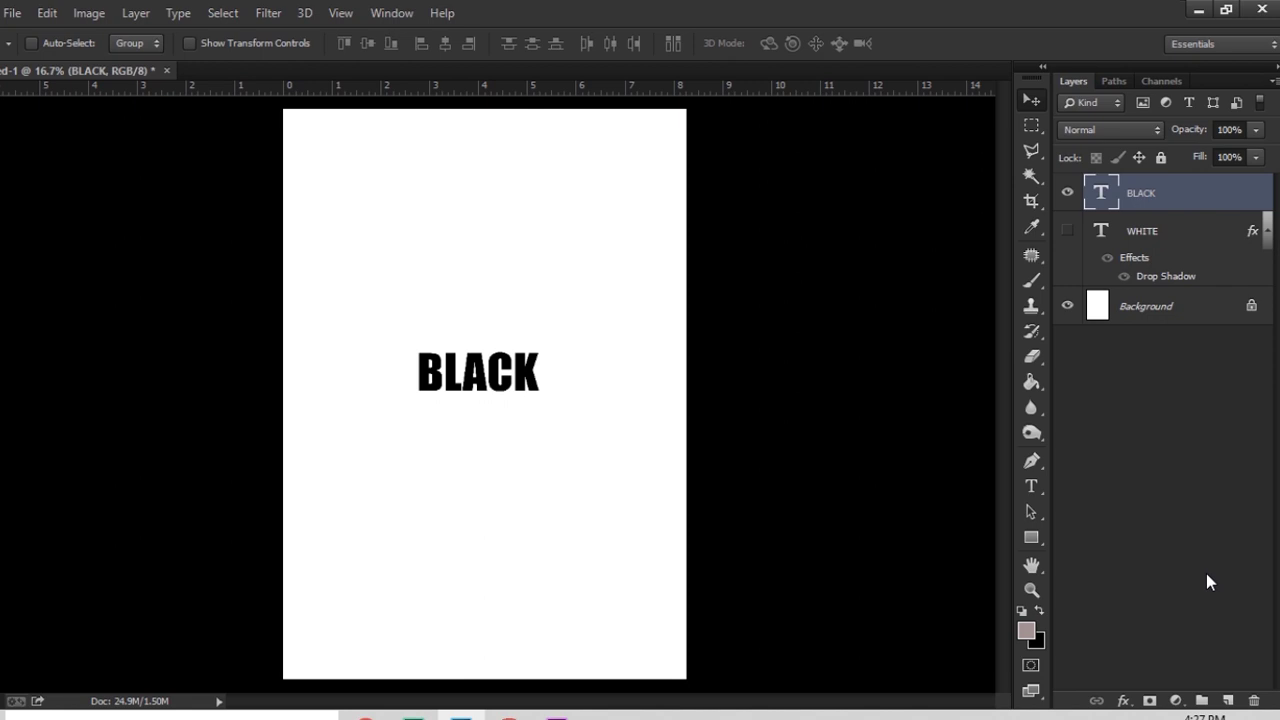
left_click(1162, 308)
key("ctrl+BackSpace")
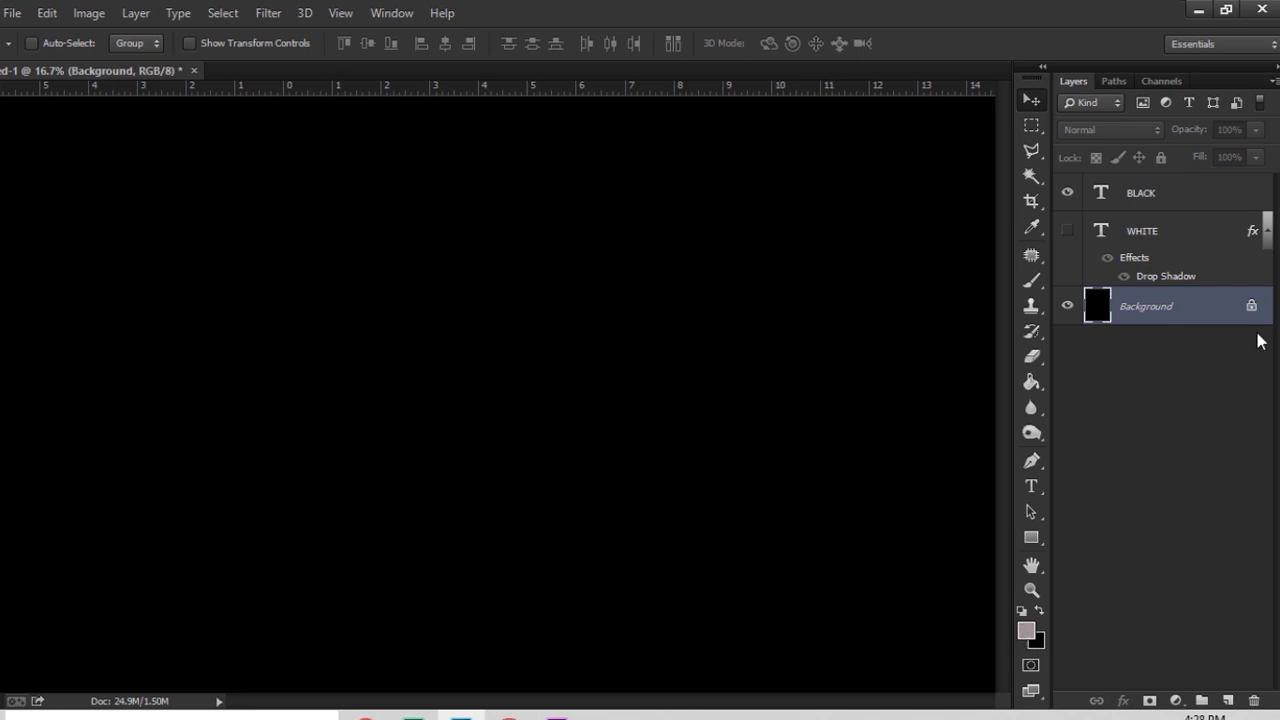
- Hide the Background layer, move the BLACK text slightly up and to the right, and show the background again
left_click(1070, 306)
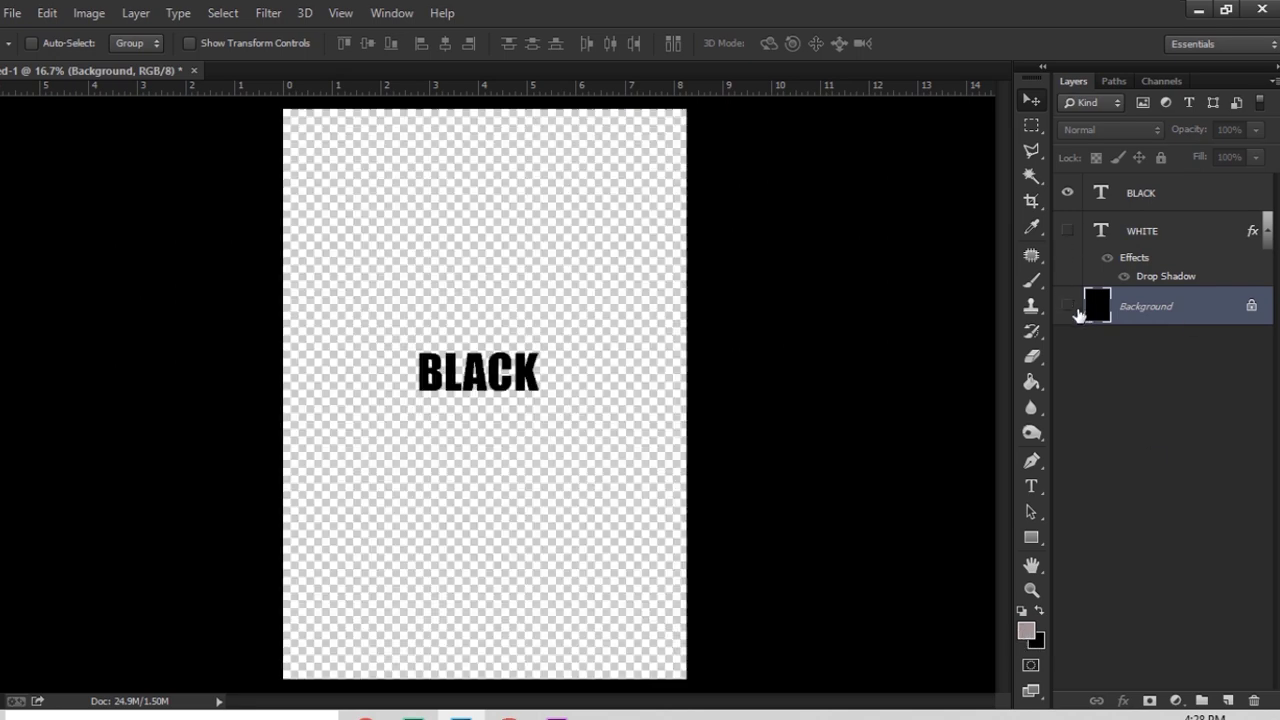
left_click(538, 319)
left_click(657, 280)
left_click(1165, 200)
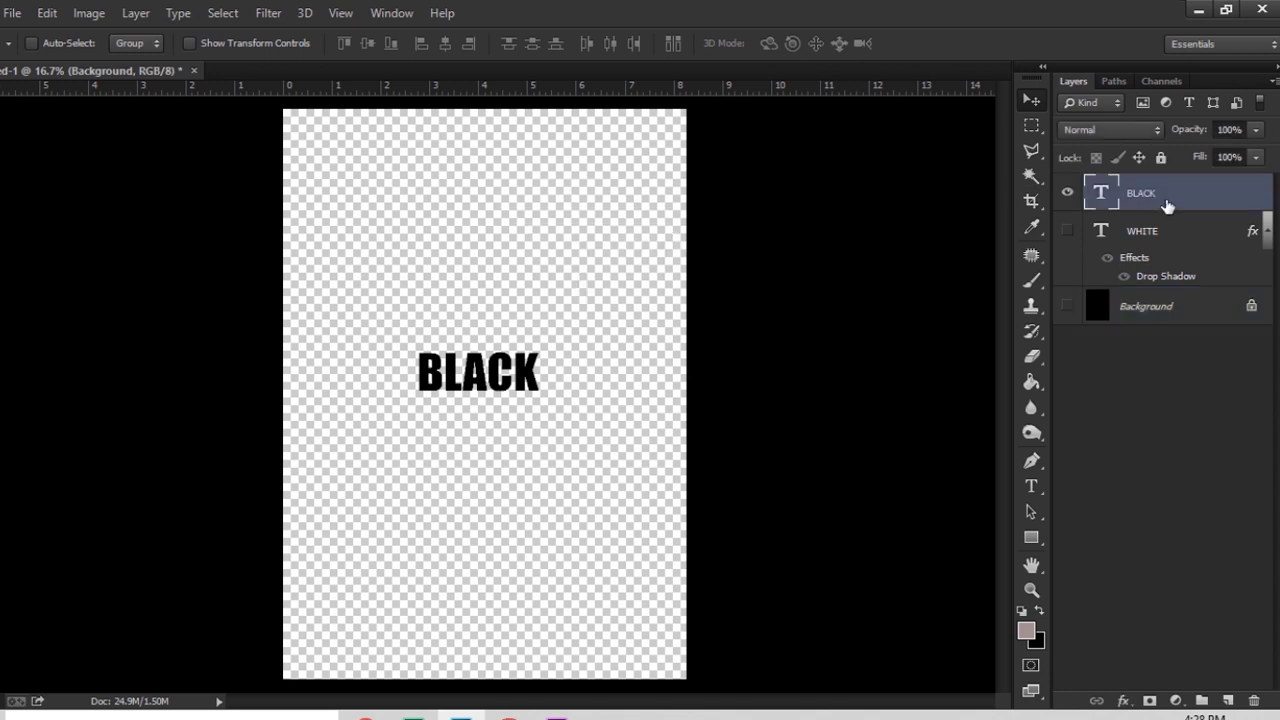
left_click_drag(537, 391, 549, 370)
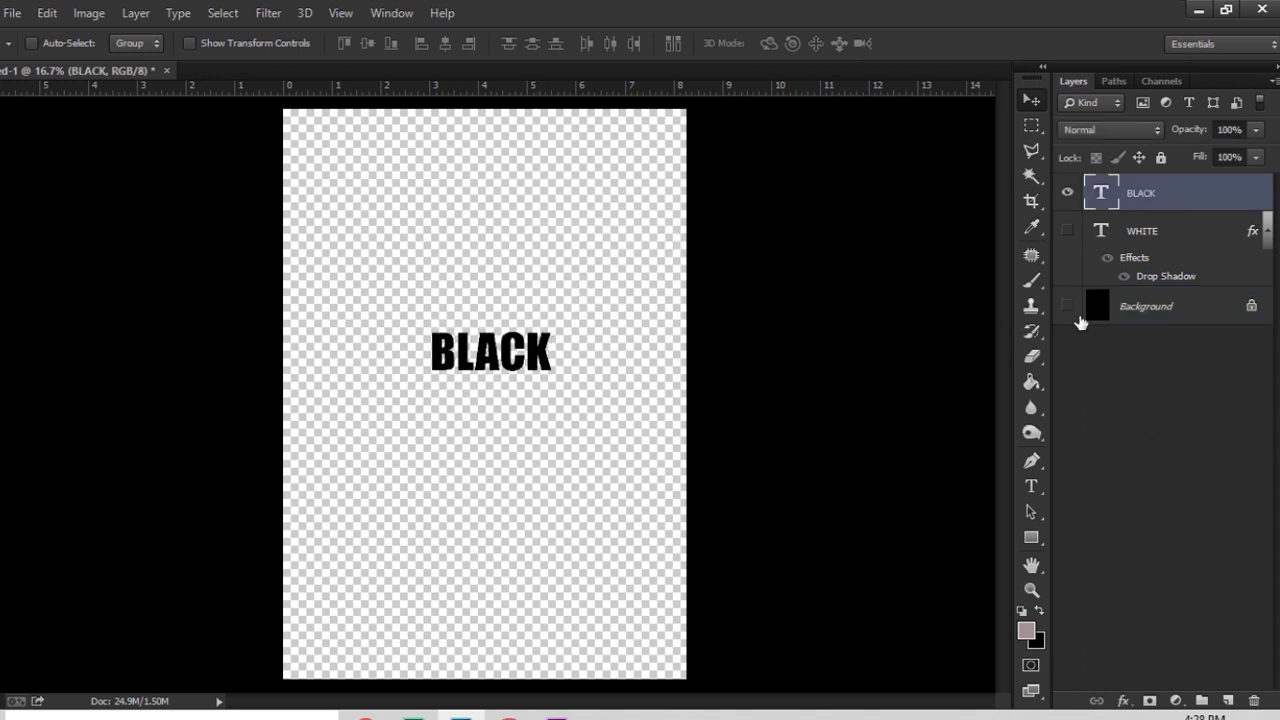
left_click(1067, 306)
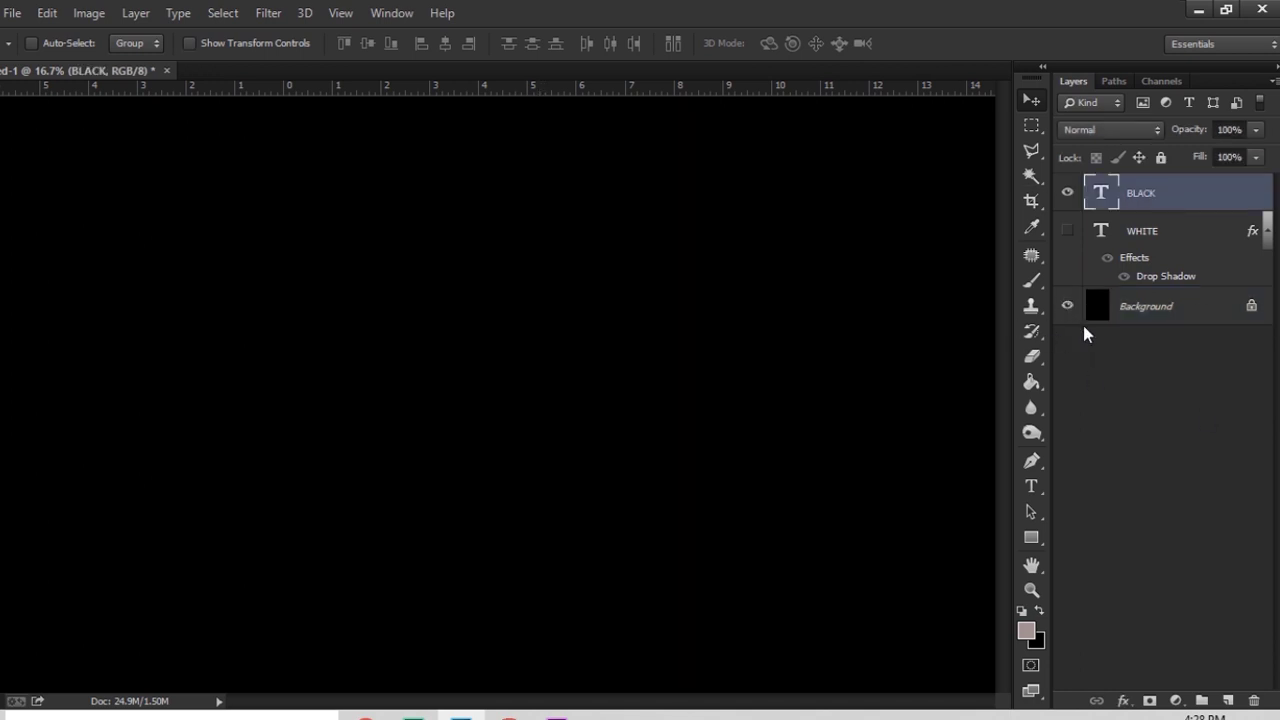
- Add an Outer Glow to the BLACK text layer with Normal blend mode and white as the glow colour
left_click(1124, 701)
left_click(1168, 674)
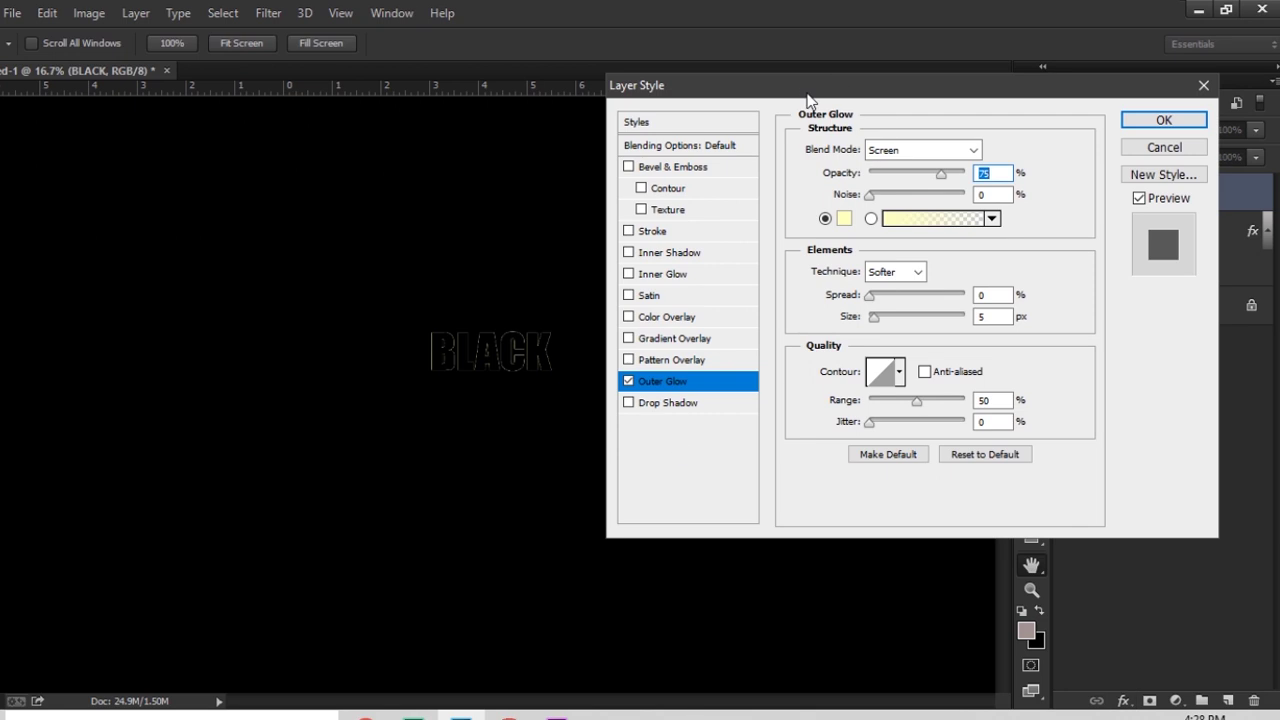
left_click_drag(808, 100, 908, 98)
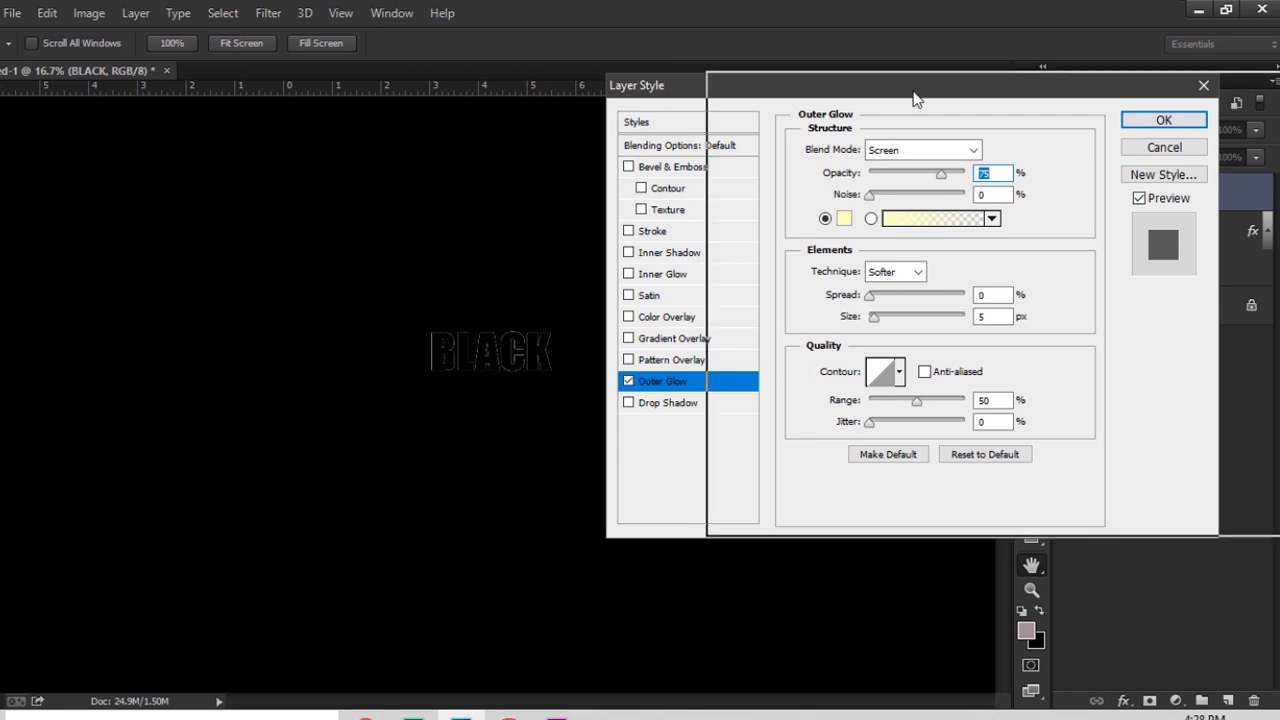
left_click(1045, 153)
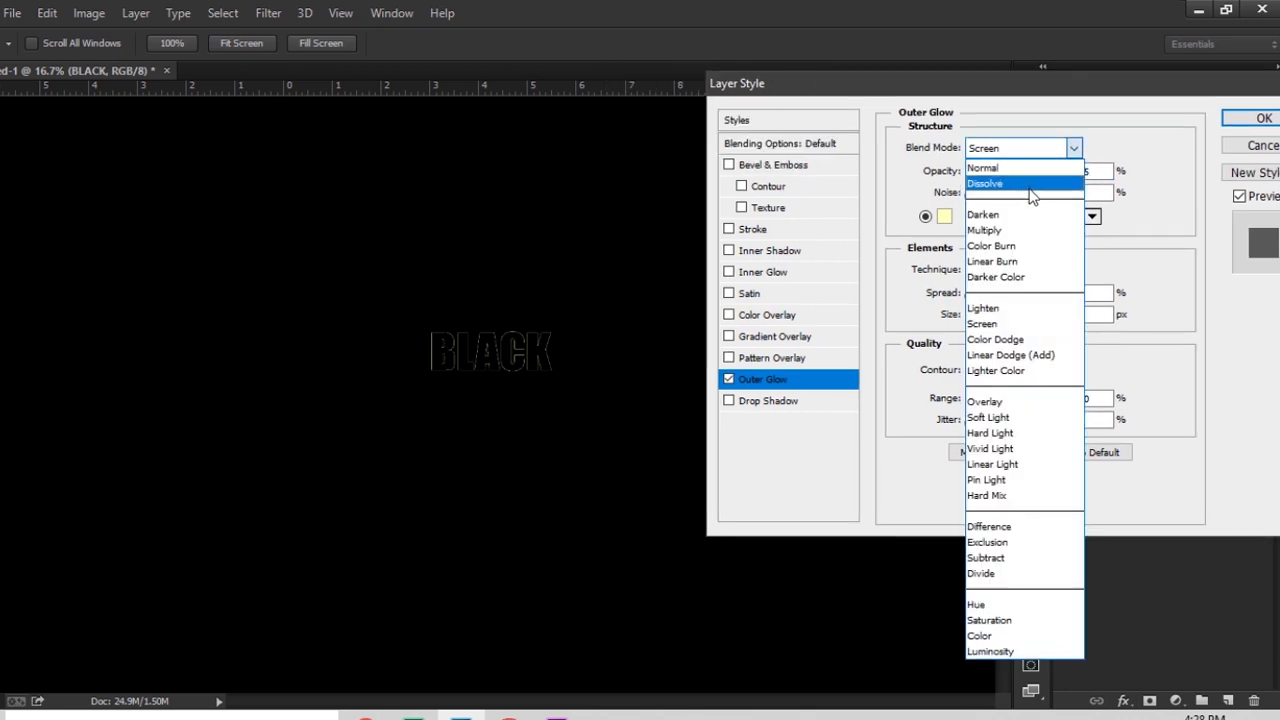
left_click(1021, 170)
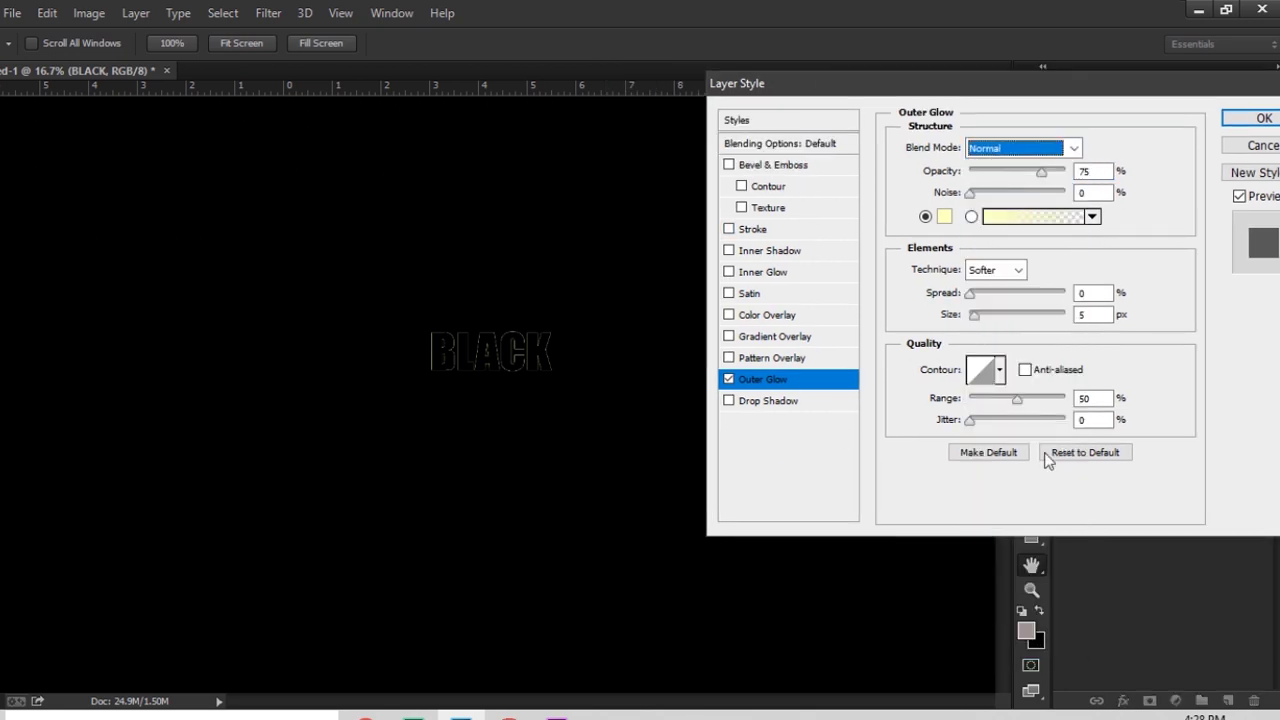
left_click(944, 216)
mouse_move(927, 354)
left_mouse_down()
mouse_move(806, 337)
mouse_move(750, 286)
left_mouse_up()
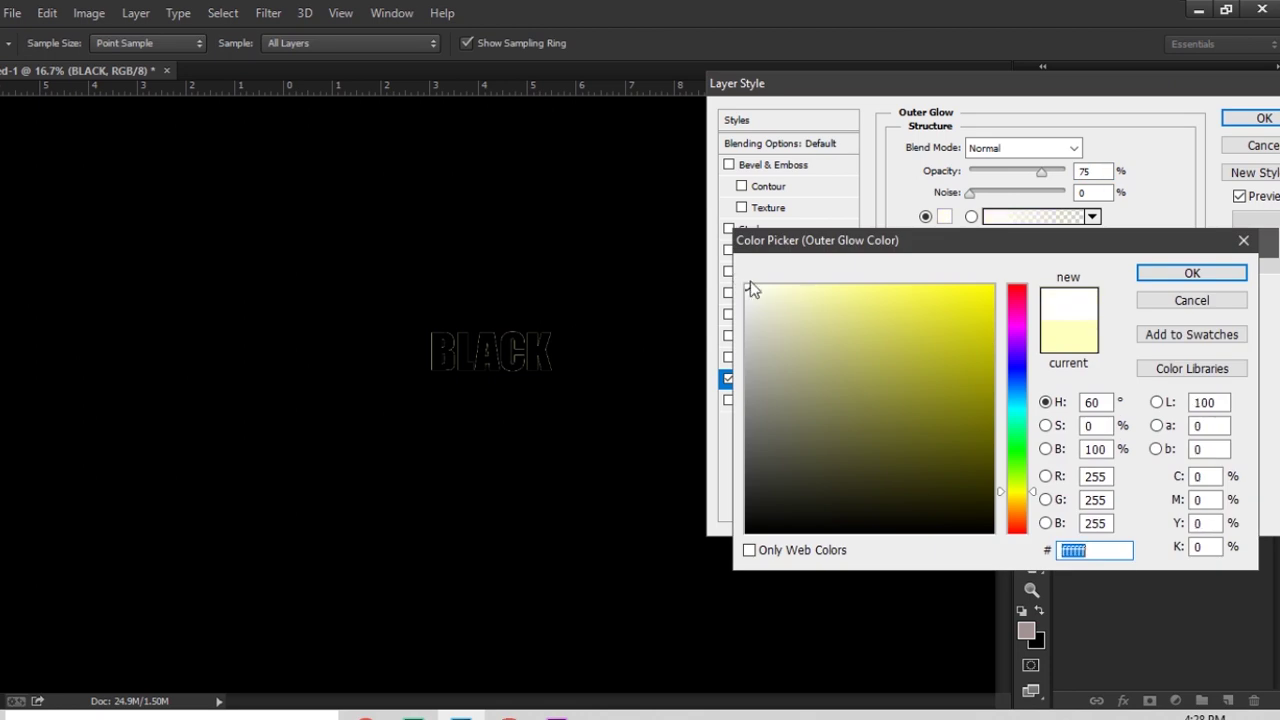
left_click(1195, 275)
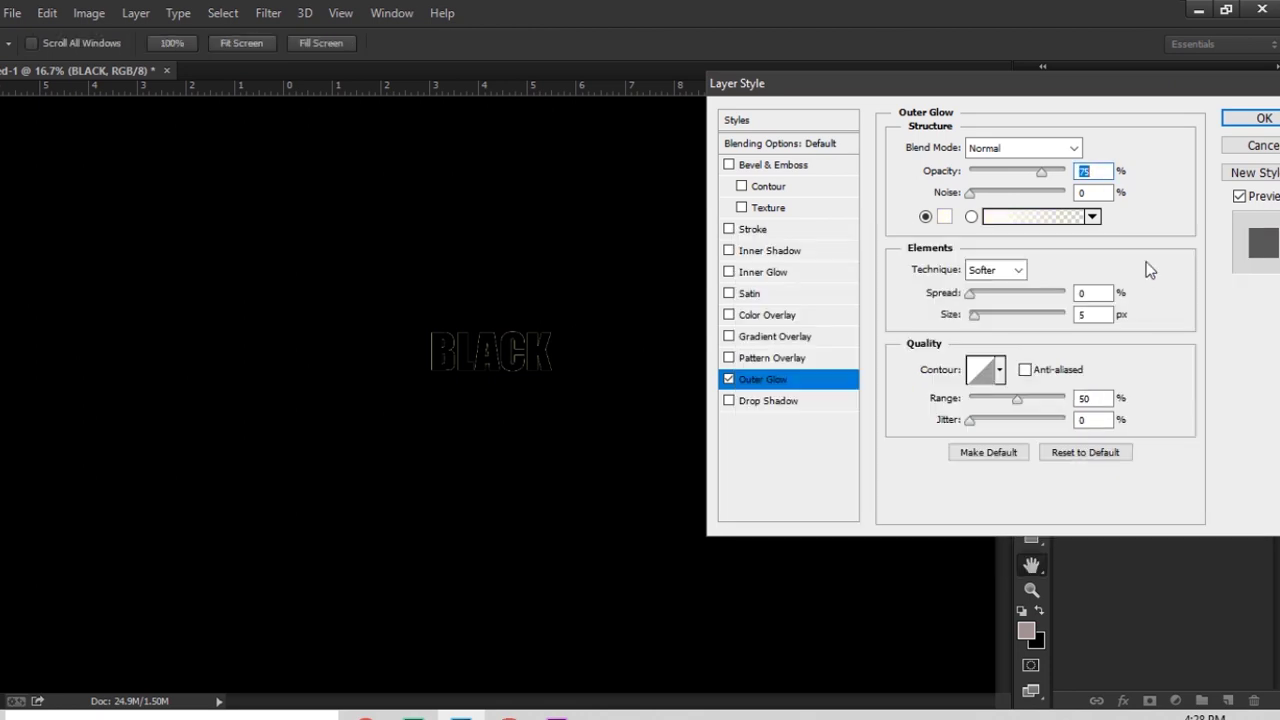
- Apply the outer glow with the Softer technique, 19% spread and 35 px size, and move the BLACK text slightly higher
left_click(1018, 270)
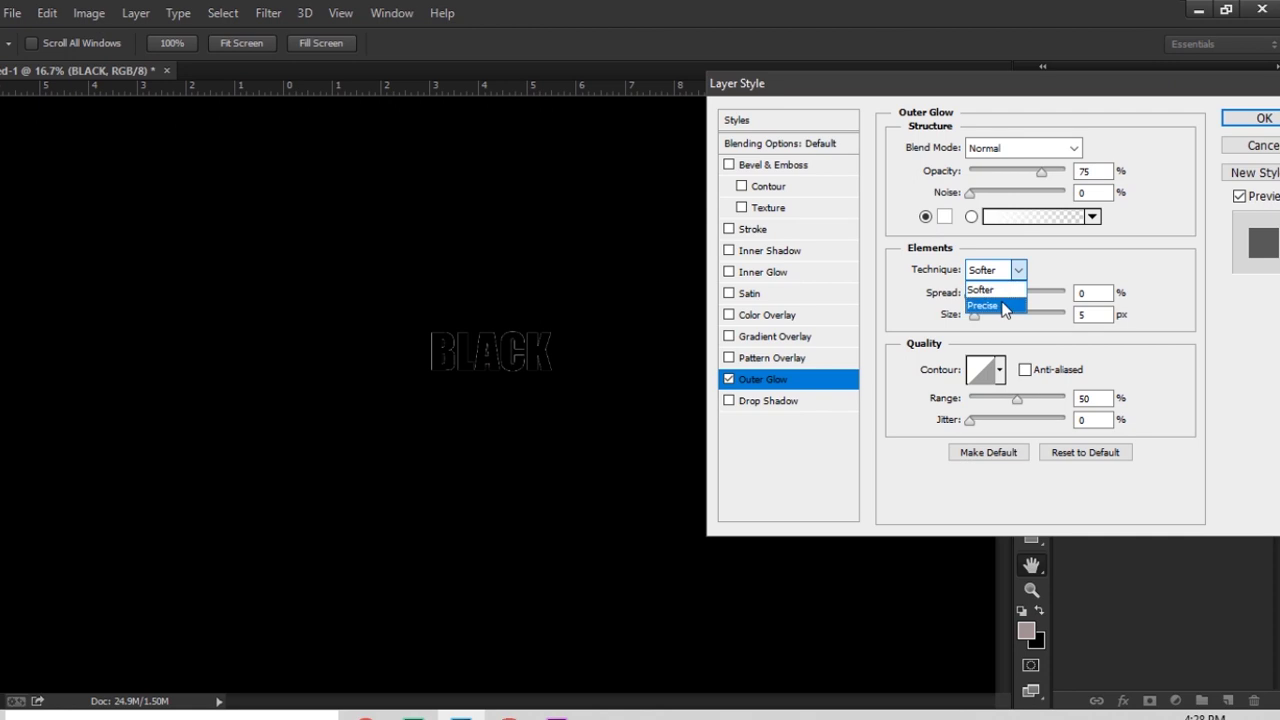
left_click(1053, 266)
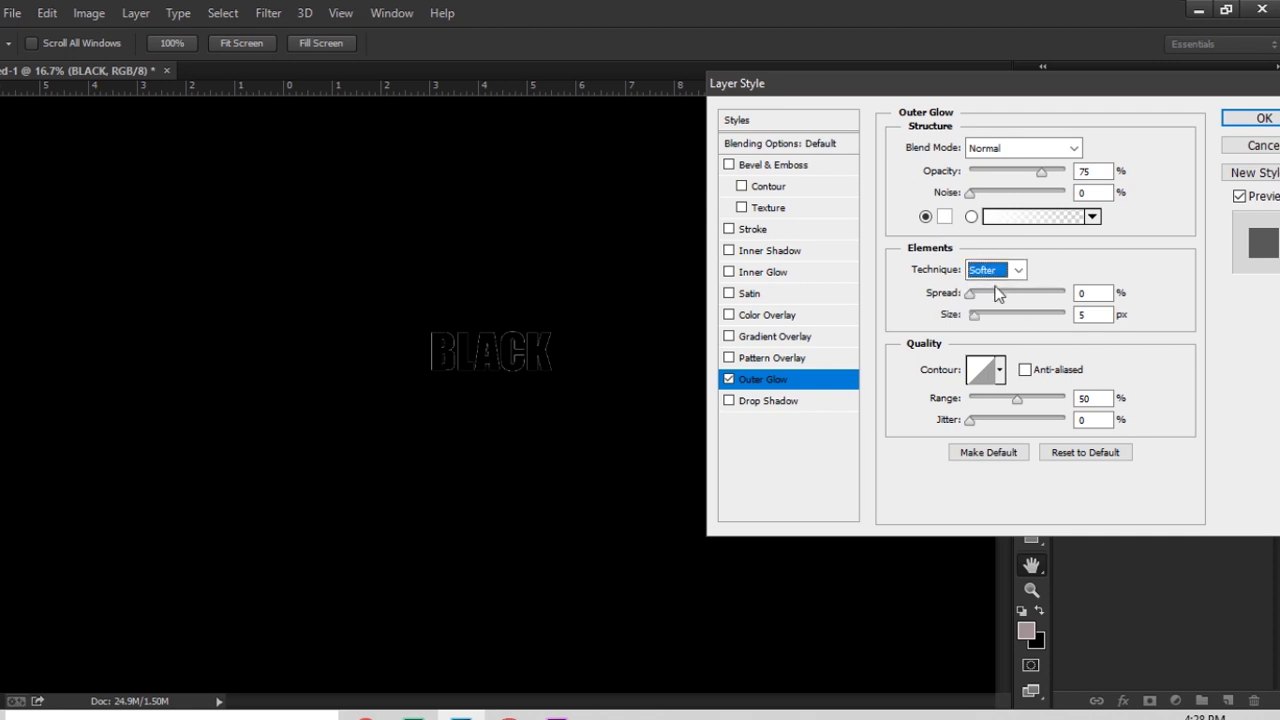
left_click_drag(970, 293, 988, 326)
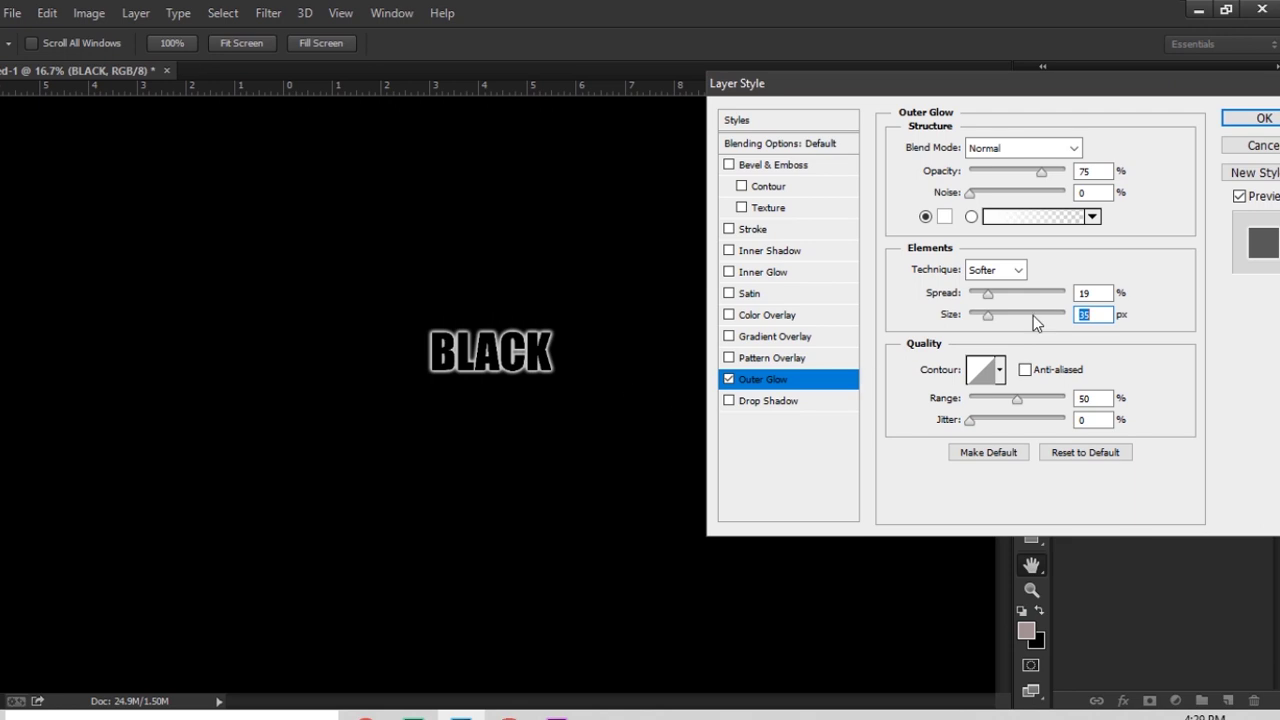
left_click(999, 370)
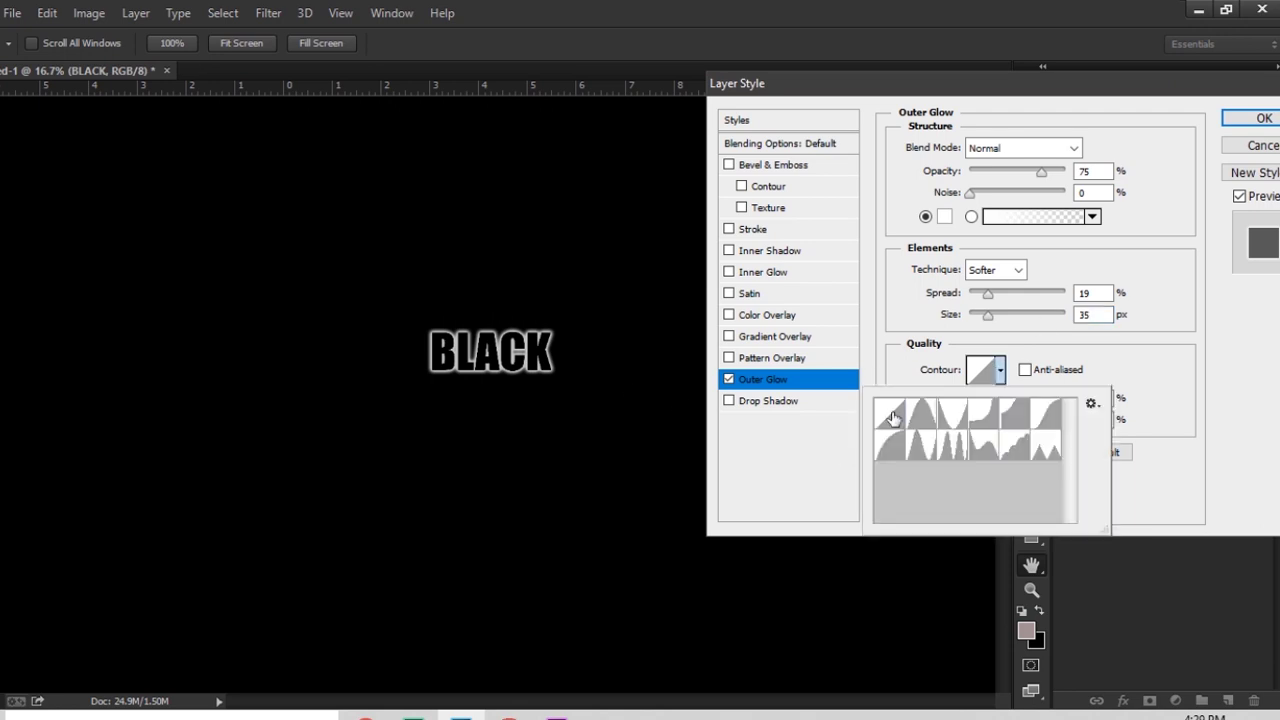
left_click(1219, 297)
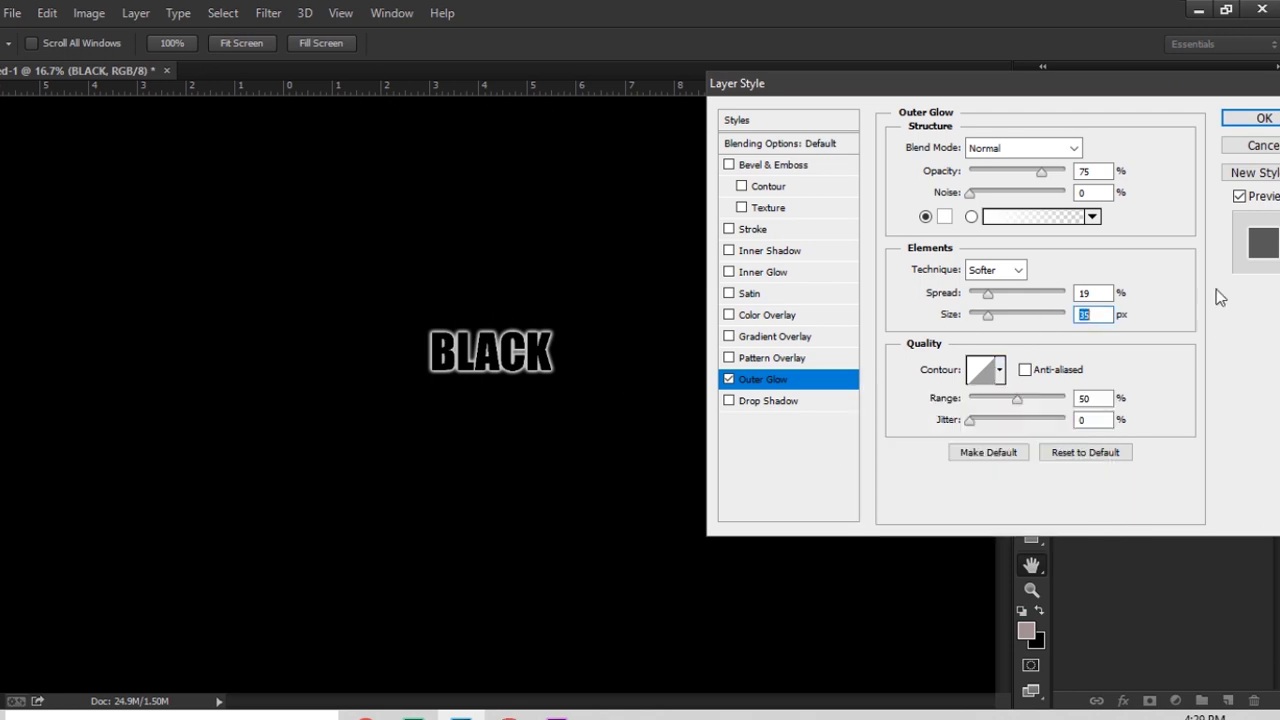
left_click(1260, 118)
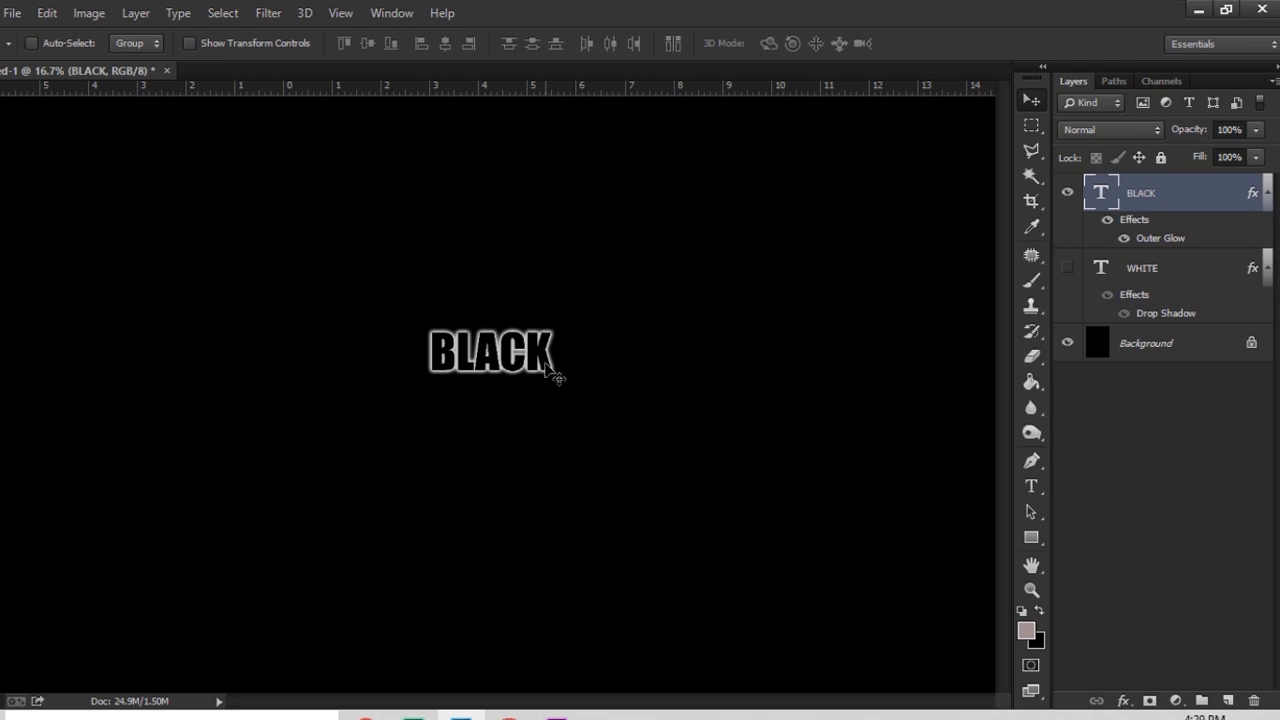
left_click_drag(545, 366, 546, 336)
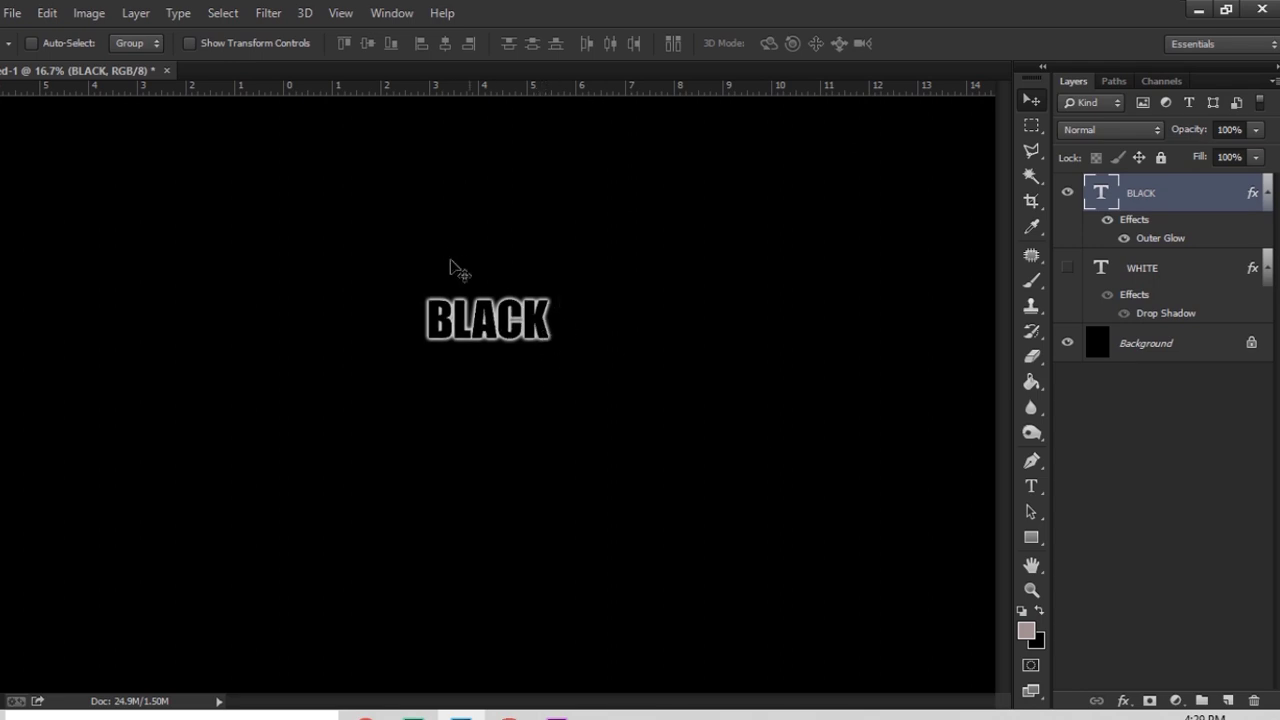